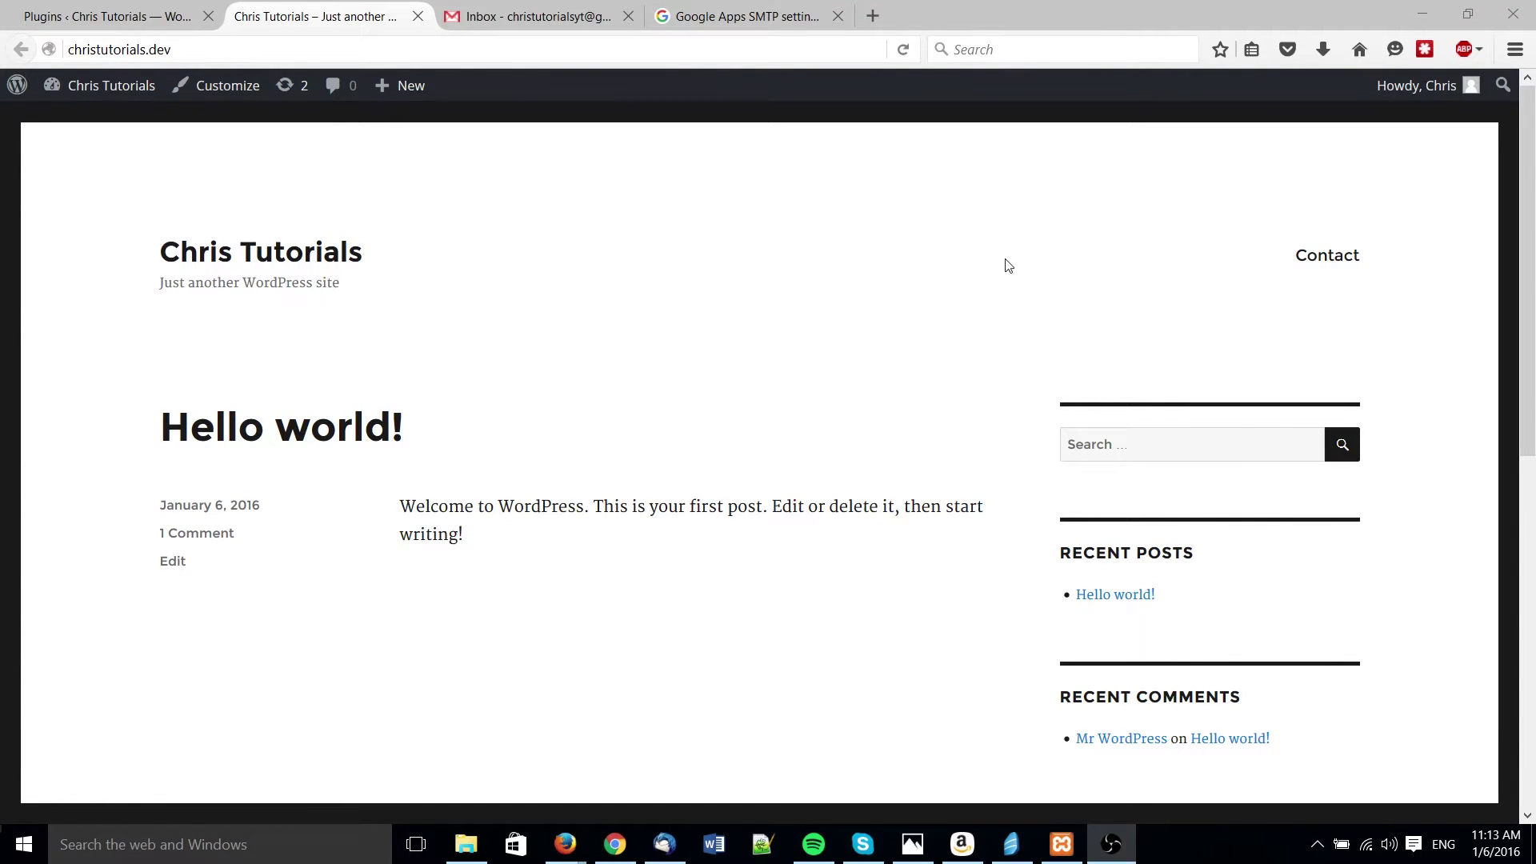
- Go to the site's Contact page and review its Name, Email, Subject, Message and reCAPTCHA fields
click(1325, 261)
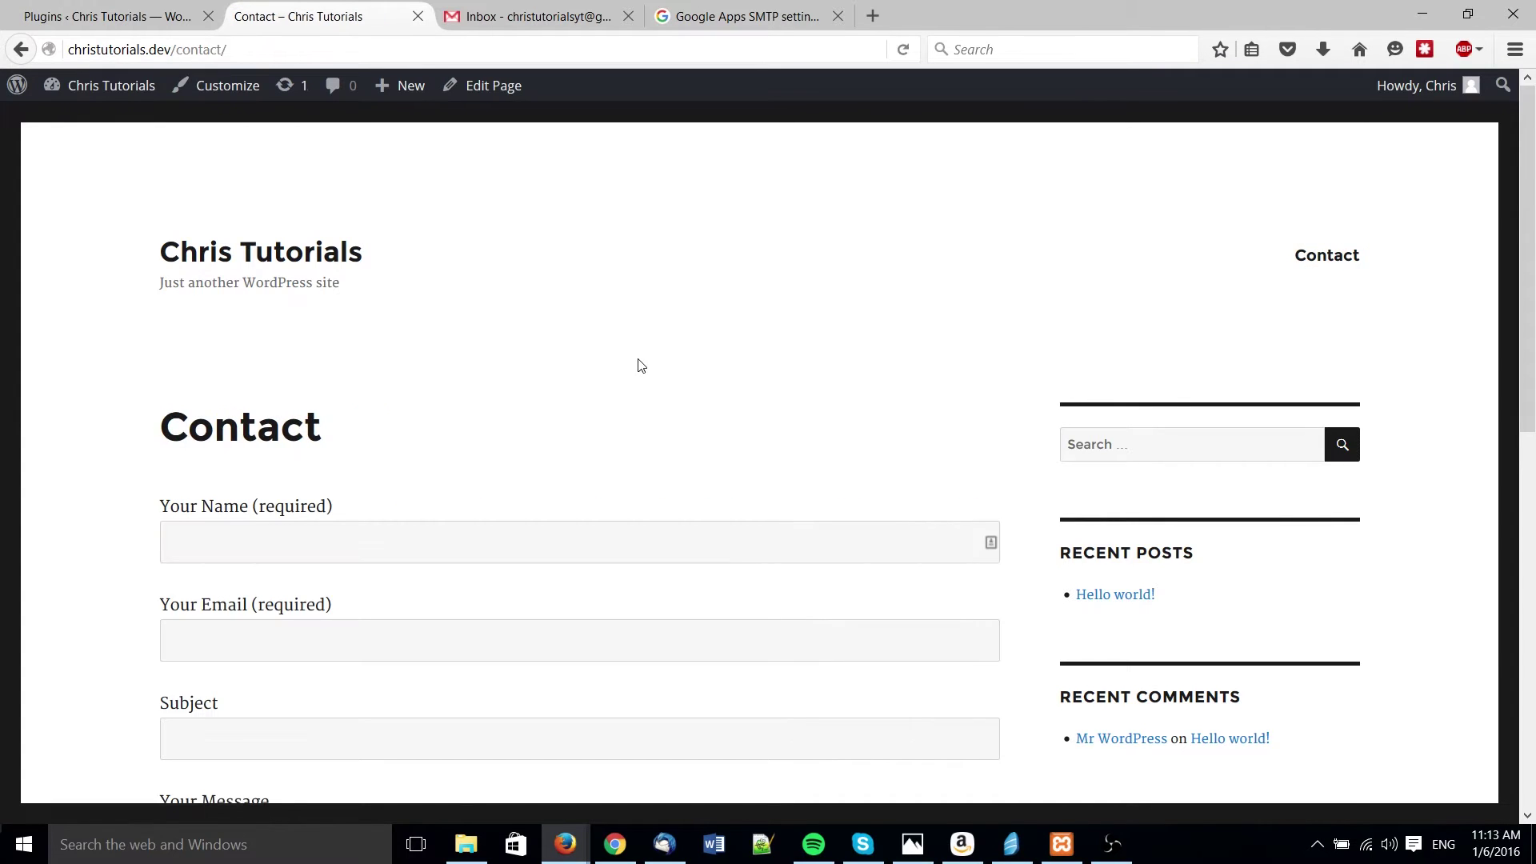
scroll(639, 365, down, 4)
scroll(638, 366, down, 5)
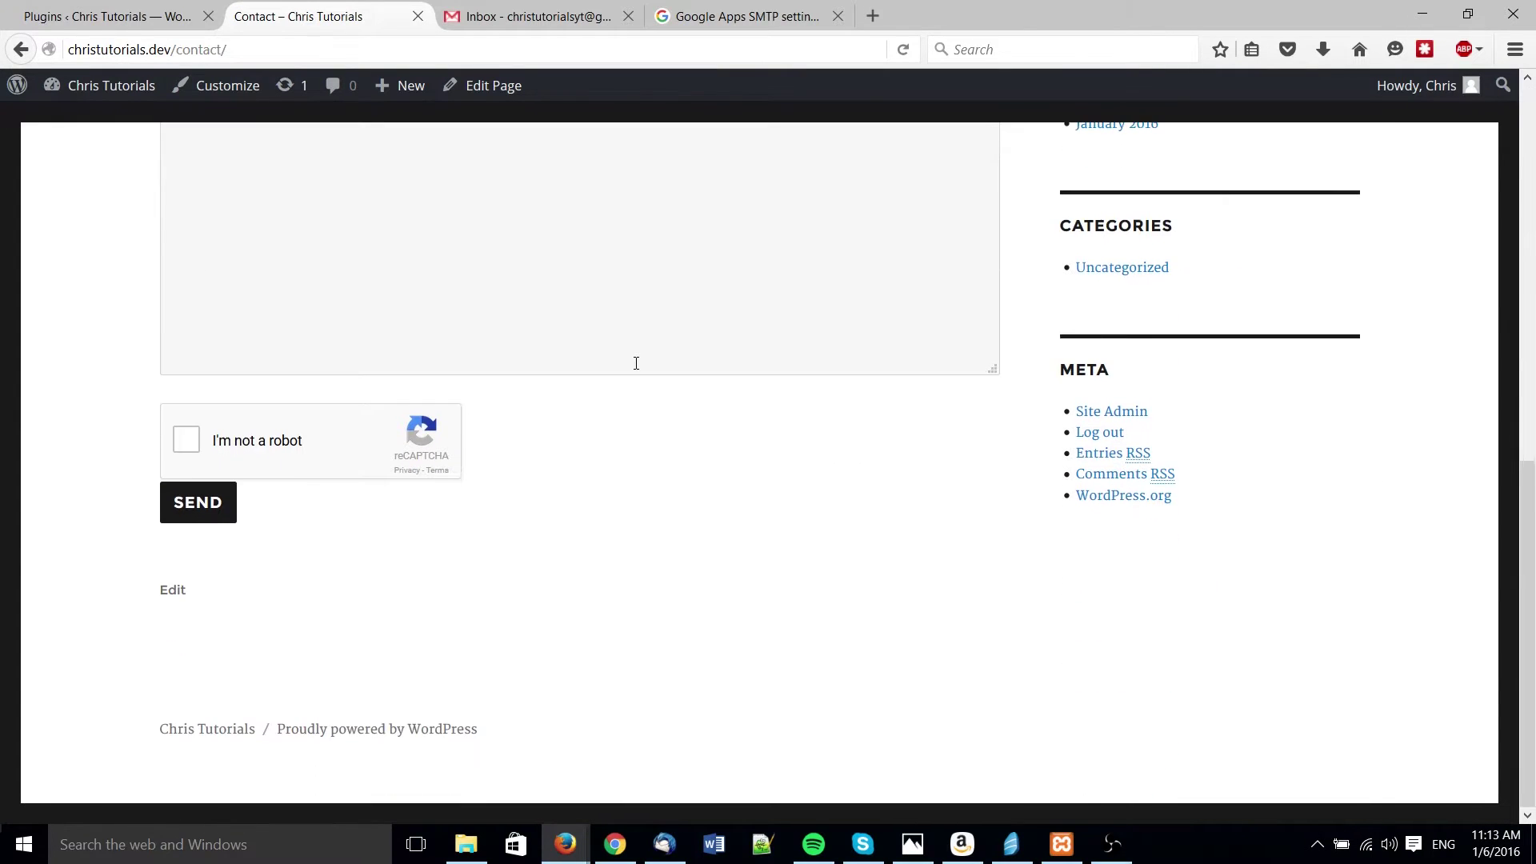
scroll(636, 365, up, 5)
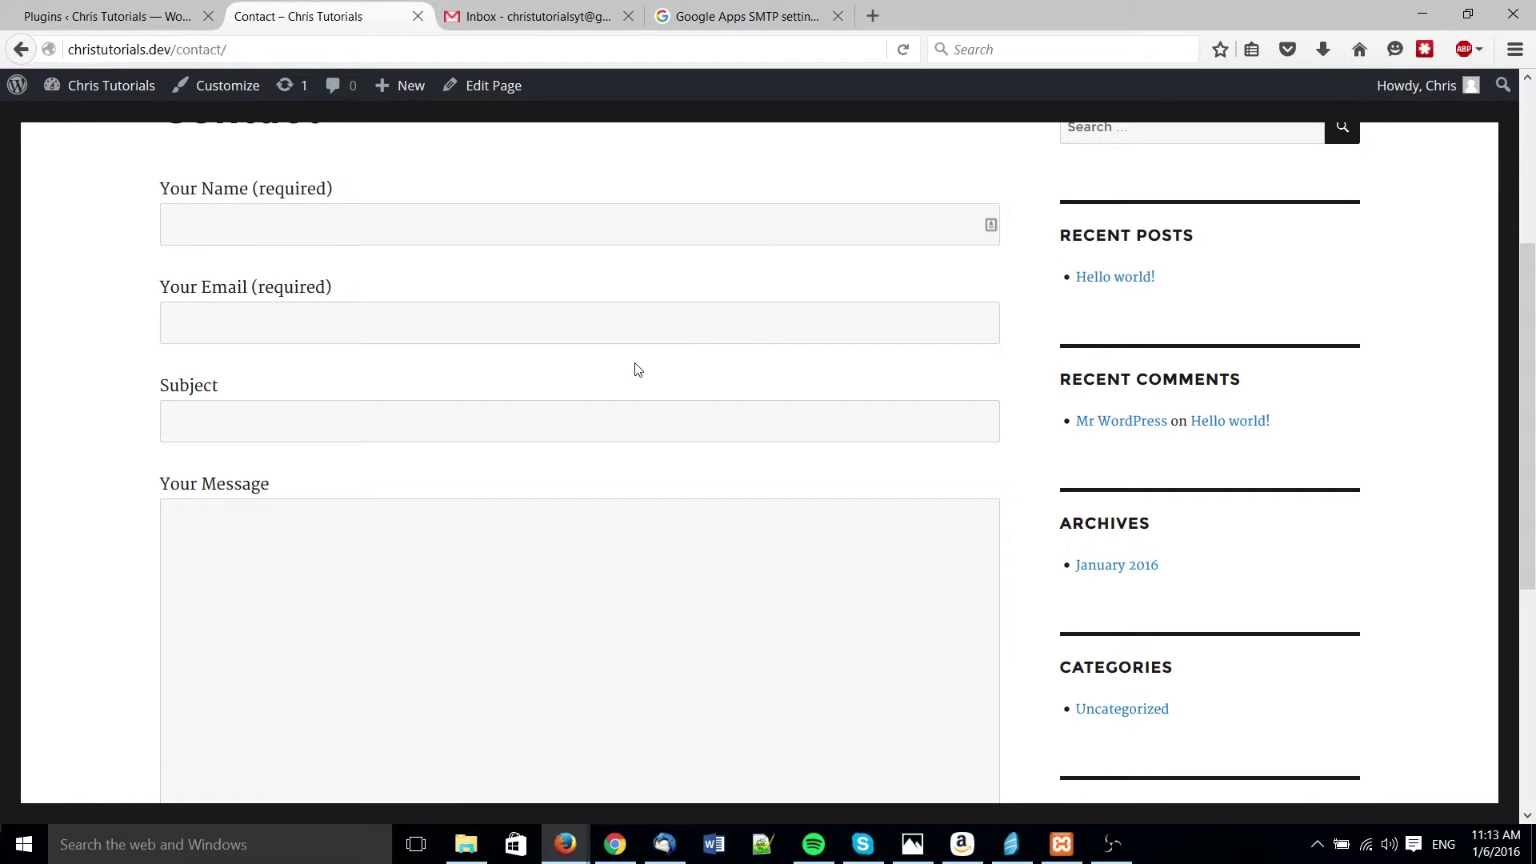
scroll(638, 368, down, 4)
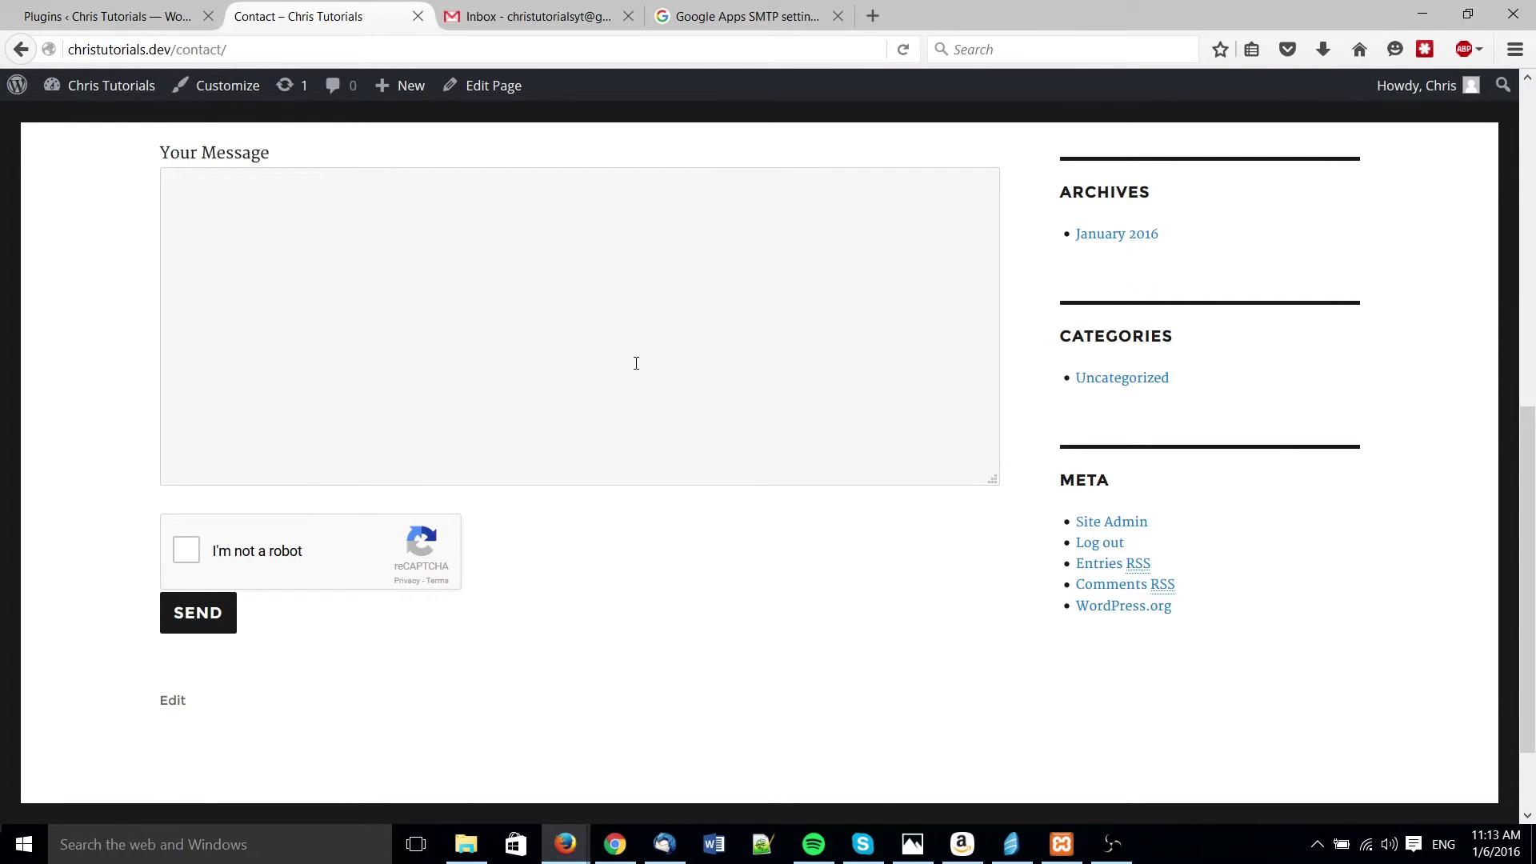
scroll(636, 364, up, 5)
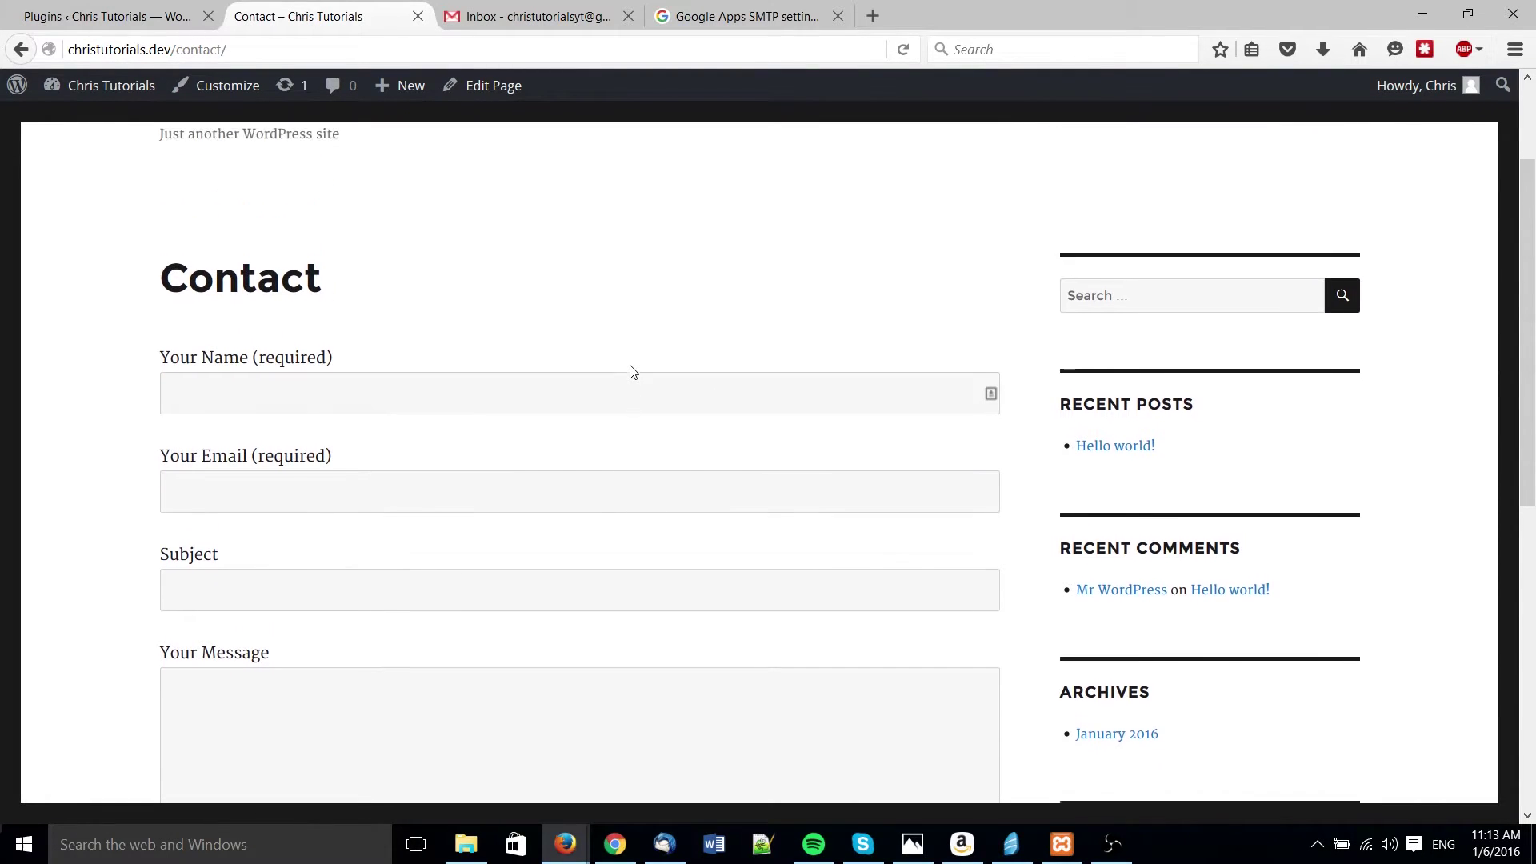
scroll(633, 371, up, 1)
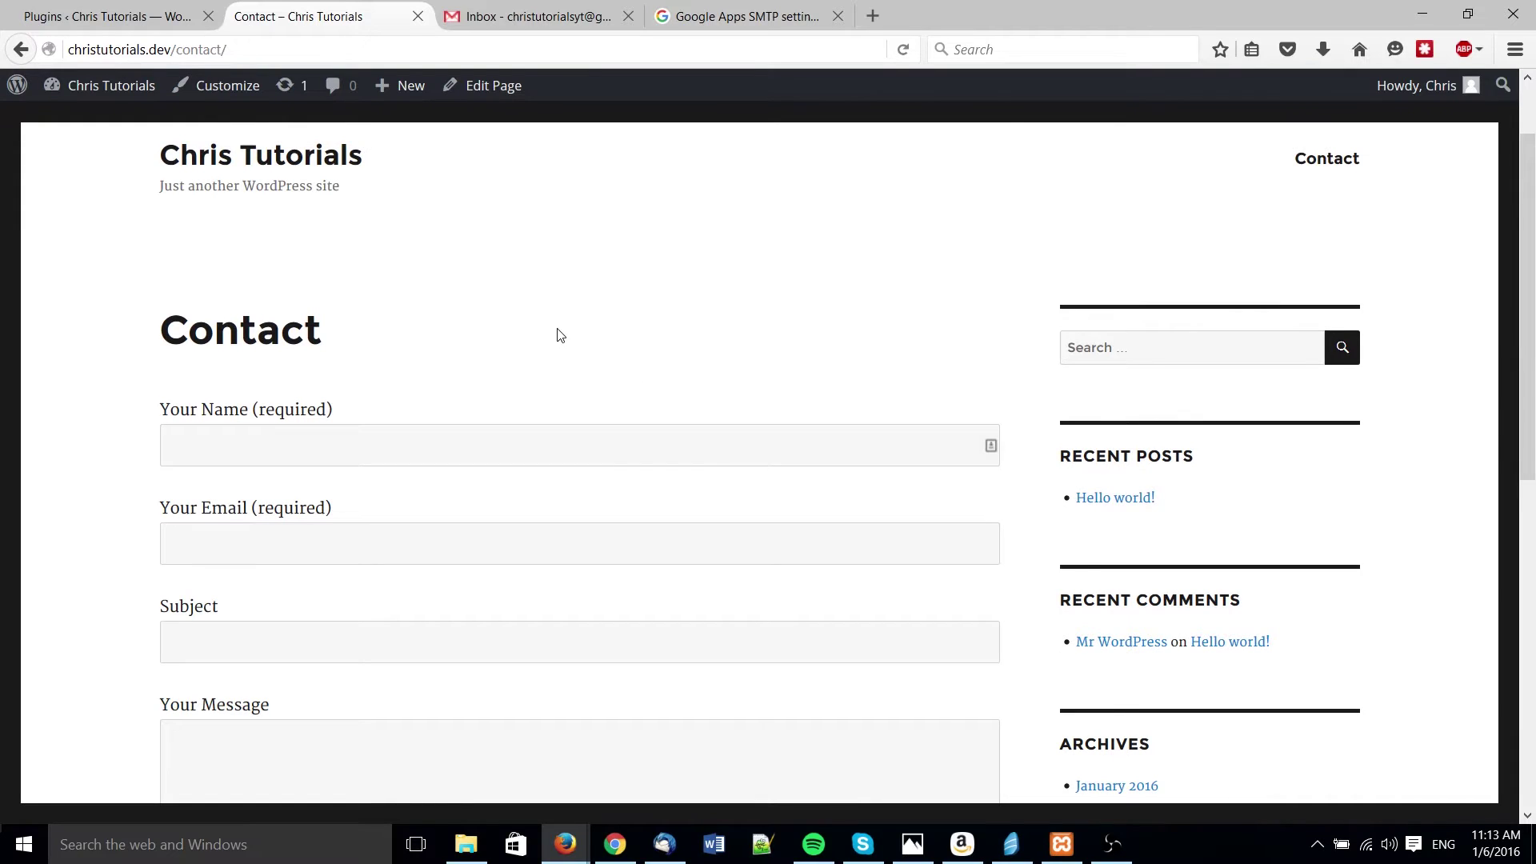
scroll(559, 338, down, 4)
scroll(558, 341, down, 2)
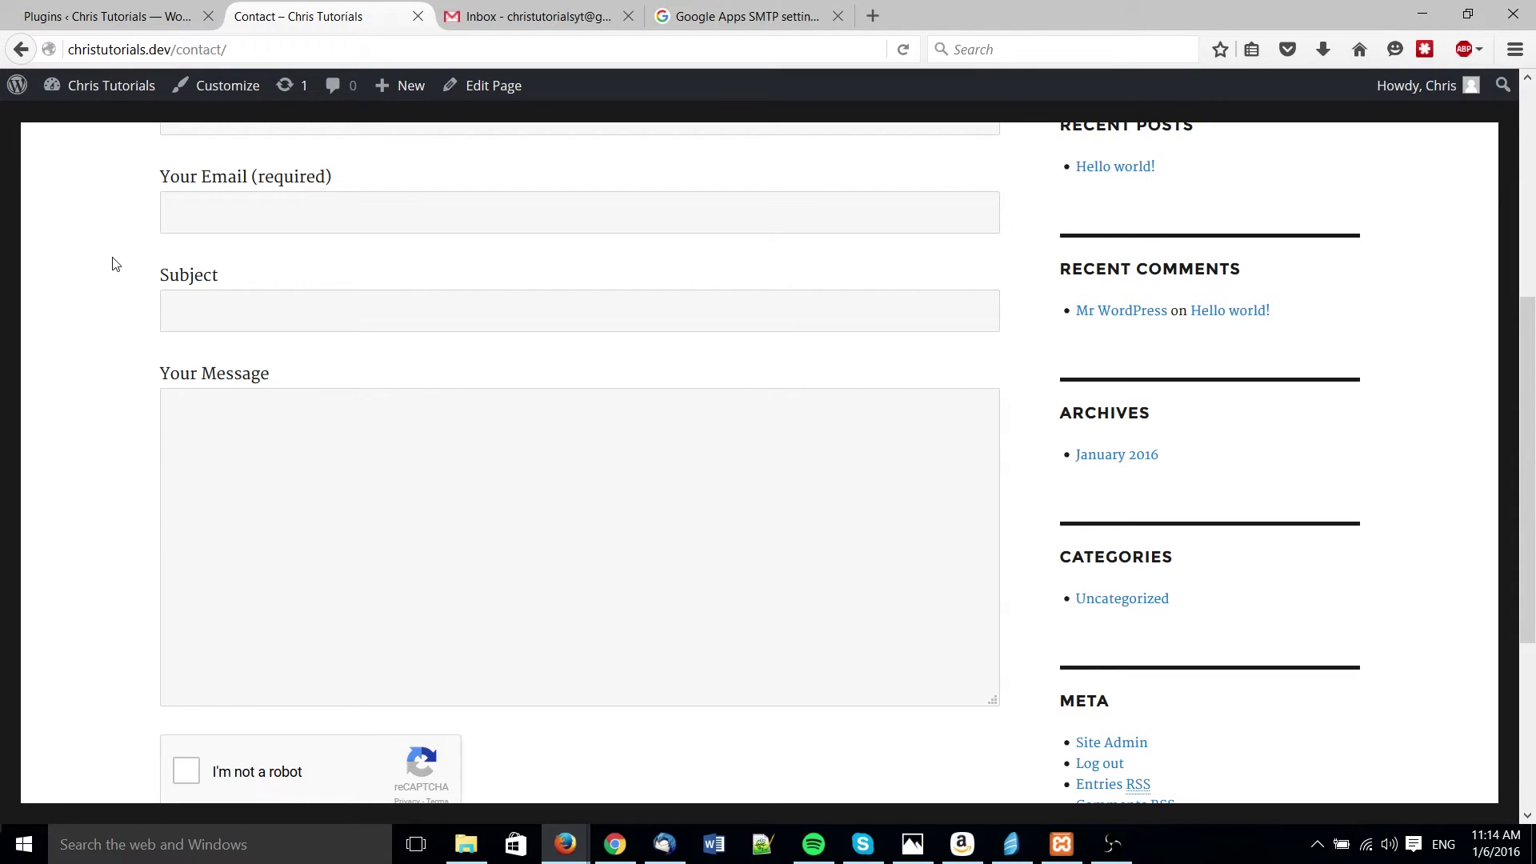
- Search the plugin directory for 'smtp' and install Easy WP SMTP
click(135, 19)
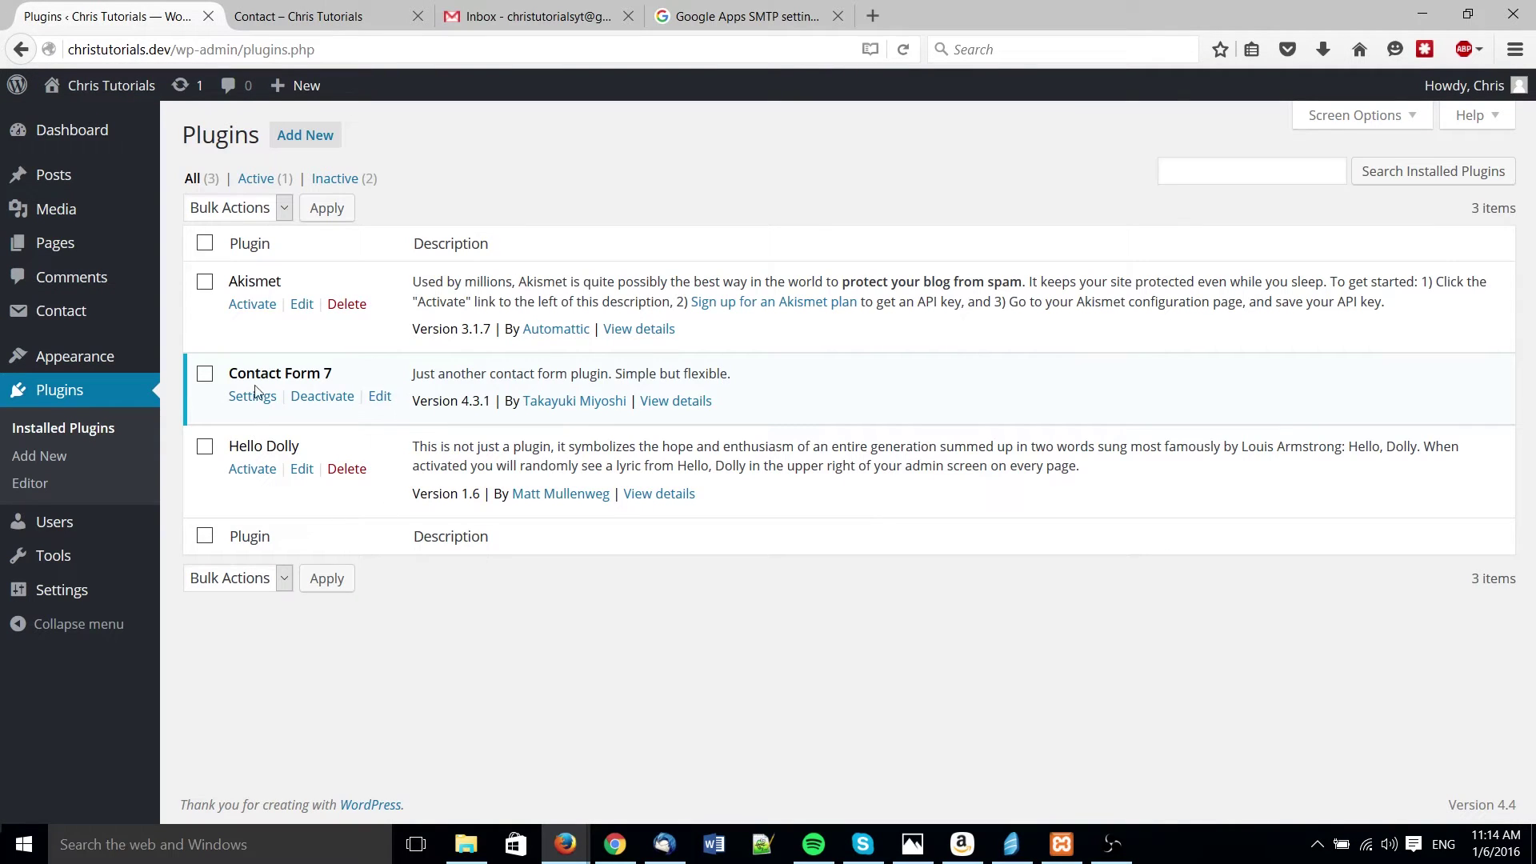
click(112, 469)
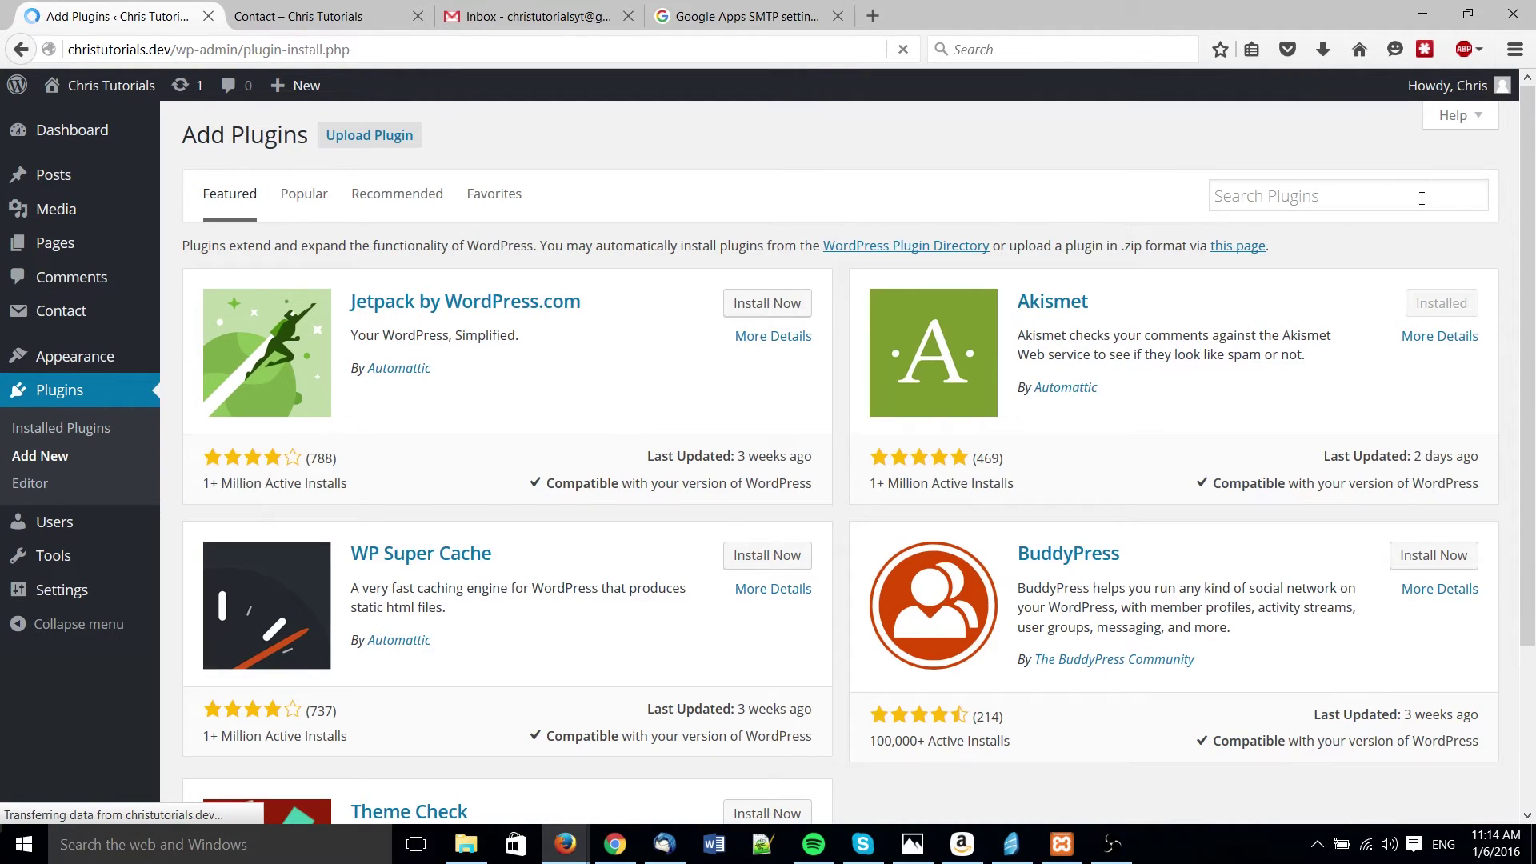
click(1420, 200)
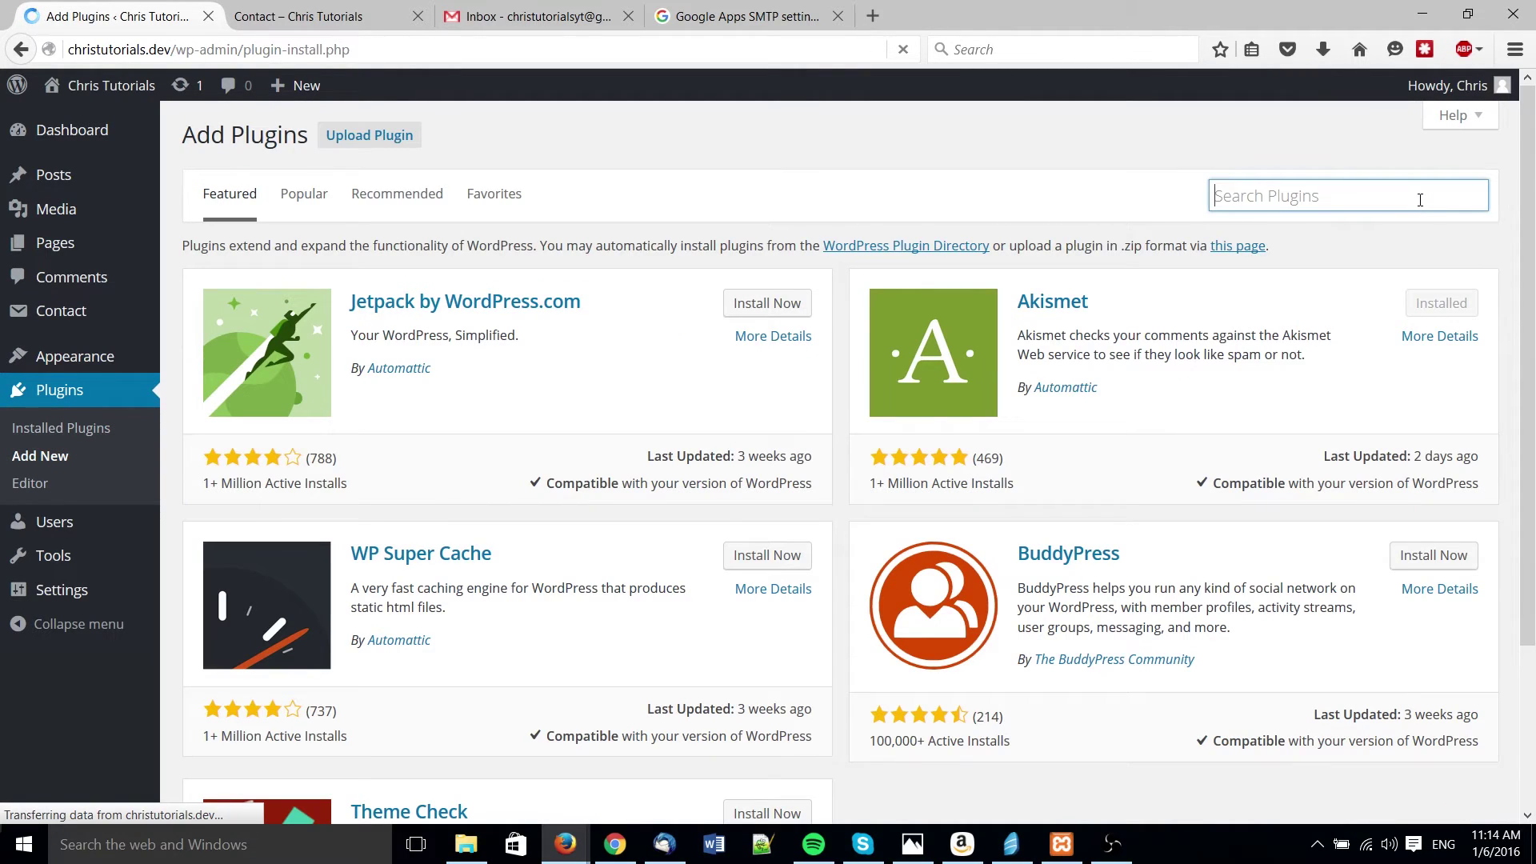
text(smtp)
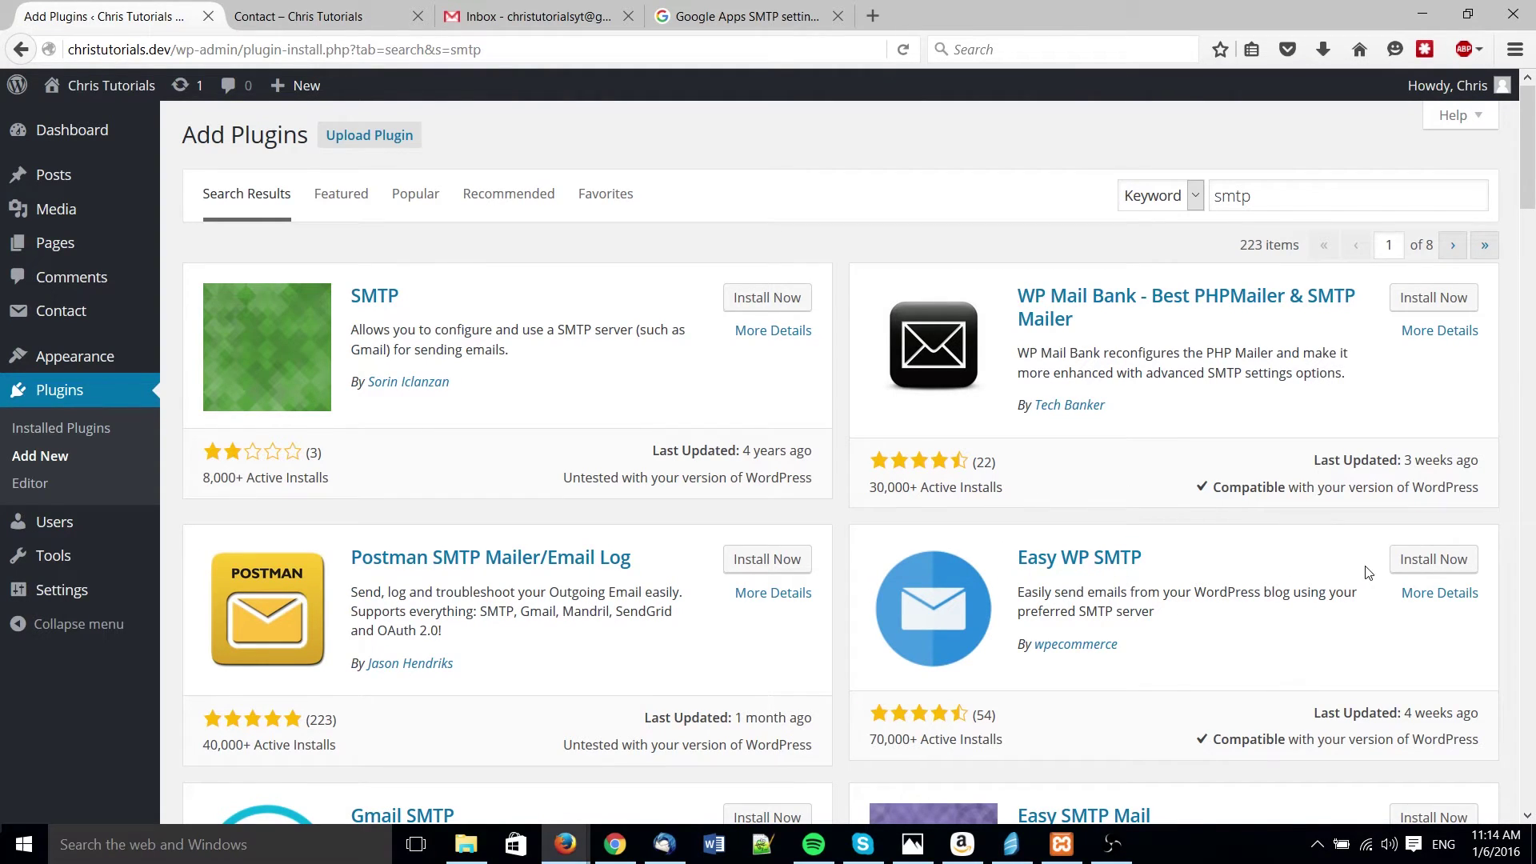
click(1411, 563)
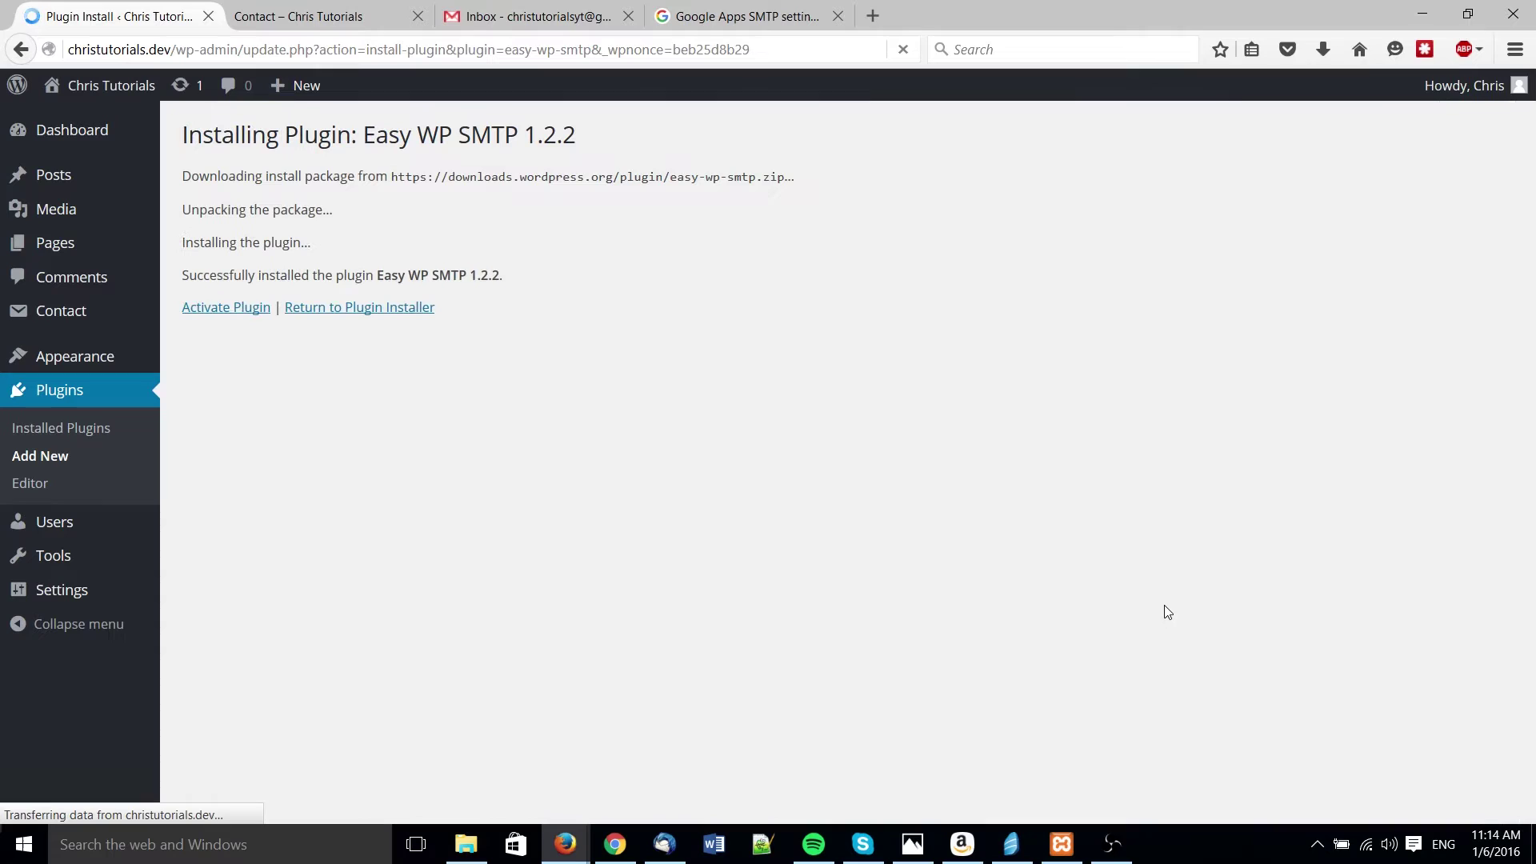
- Activate Easy WP SMTP 1.2.2 and confirm it appears active in the plugins list
click(200, 317)
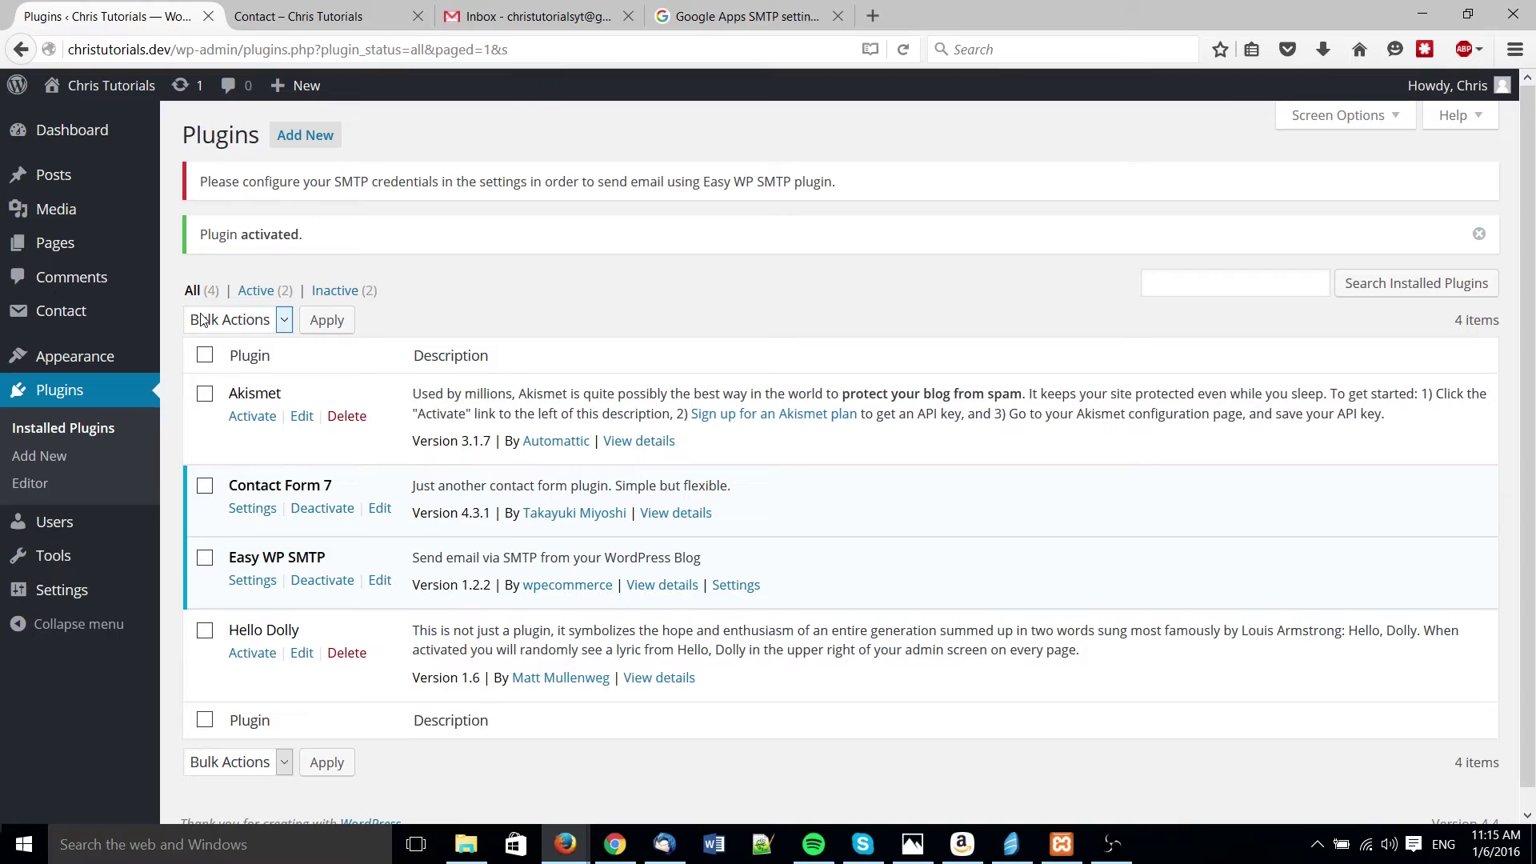
scroll(201, 319, down, 1)
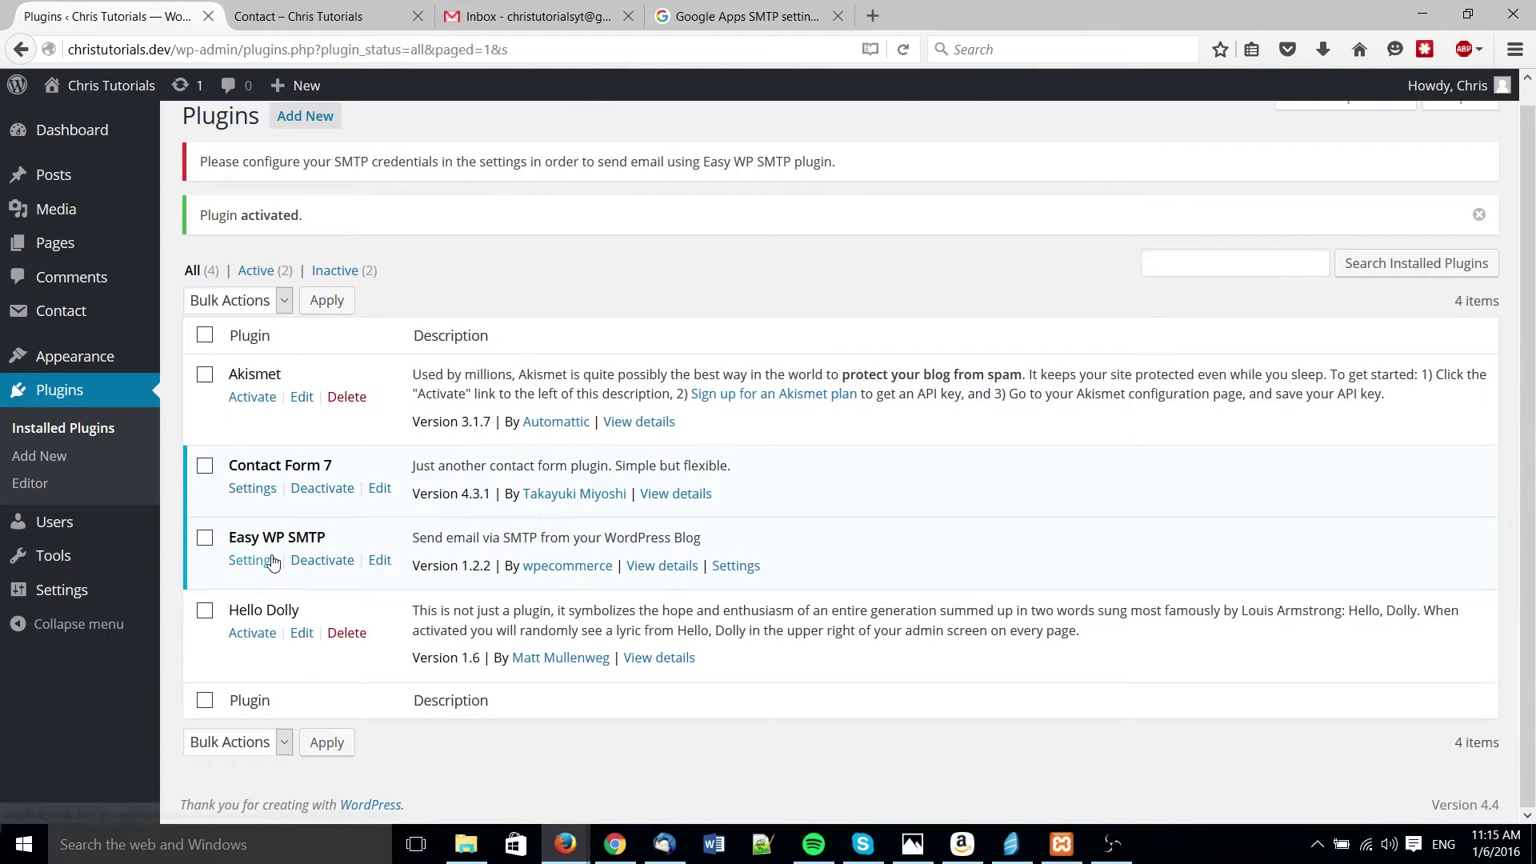
- Open the Easy WP SMTP settings and review the defaults, smtp.example.com on port 25
click(270, 561)
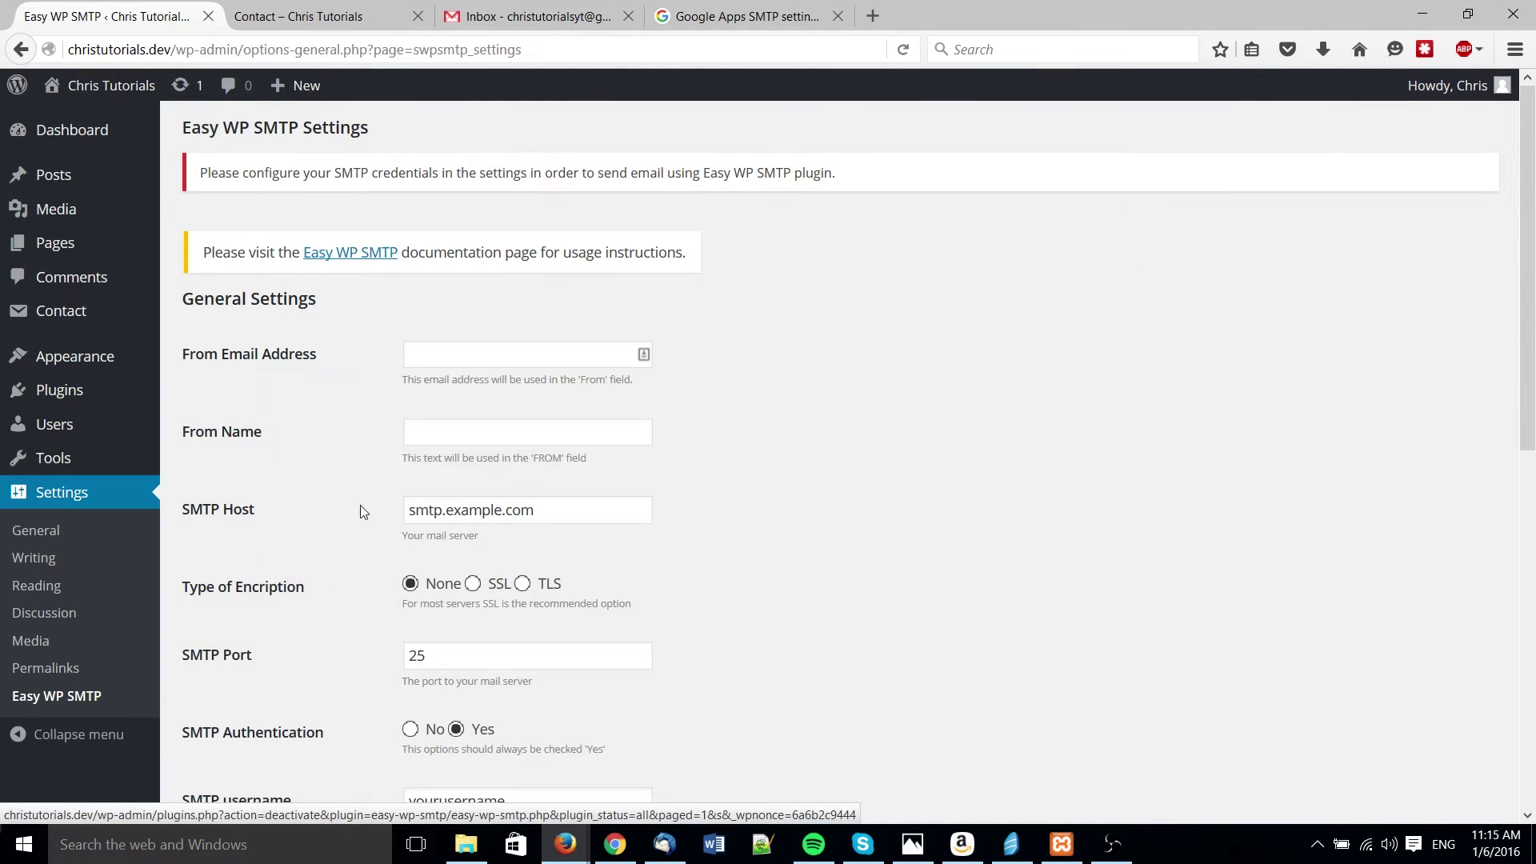
scroll(360, 512, down, 2)
scroll(344, 513, down, 1)
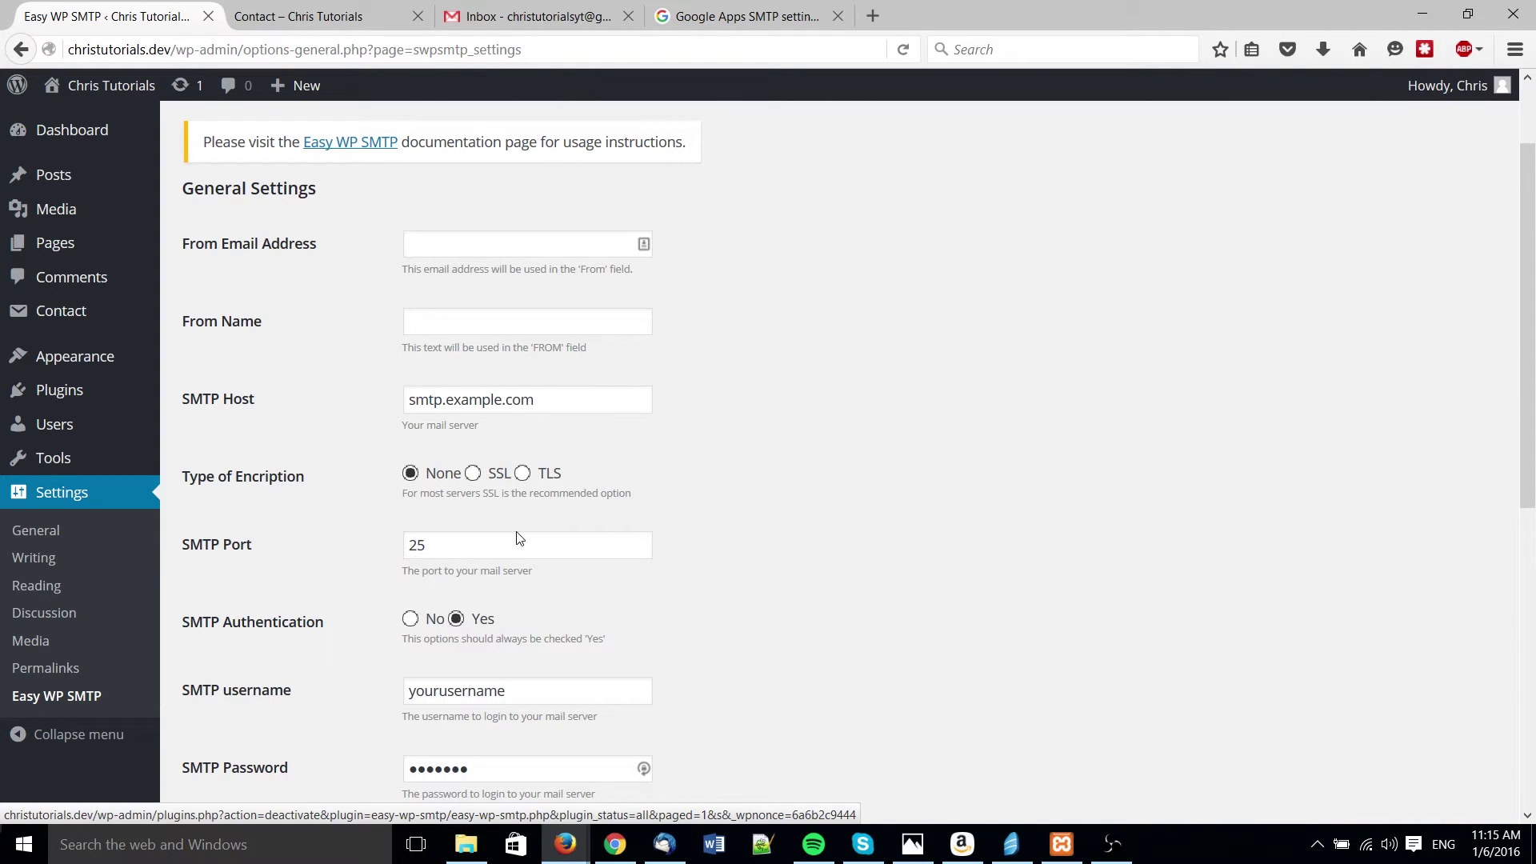
scroll(517, 539, up, 2)
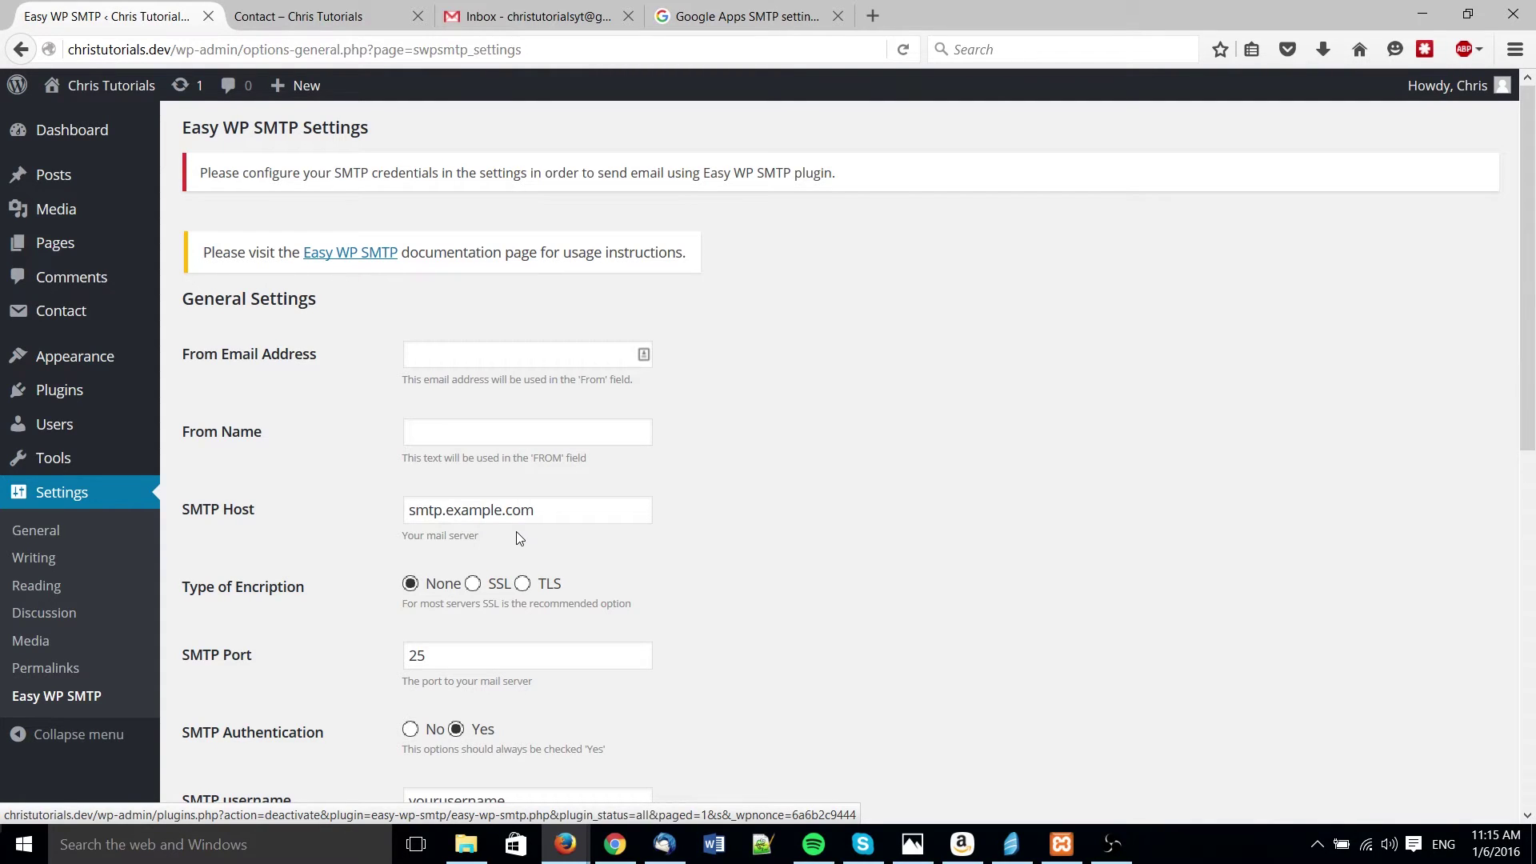
- Enter the Gmail address as From Email Address and the sender's name as From Name
click(487, 355)
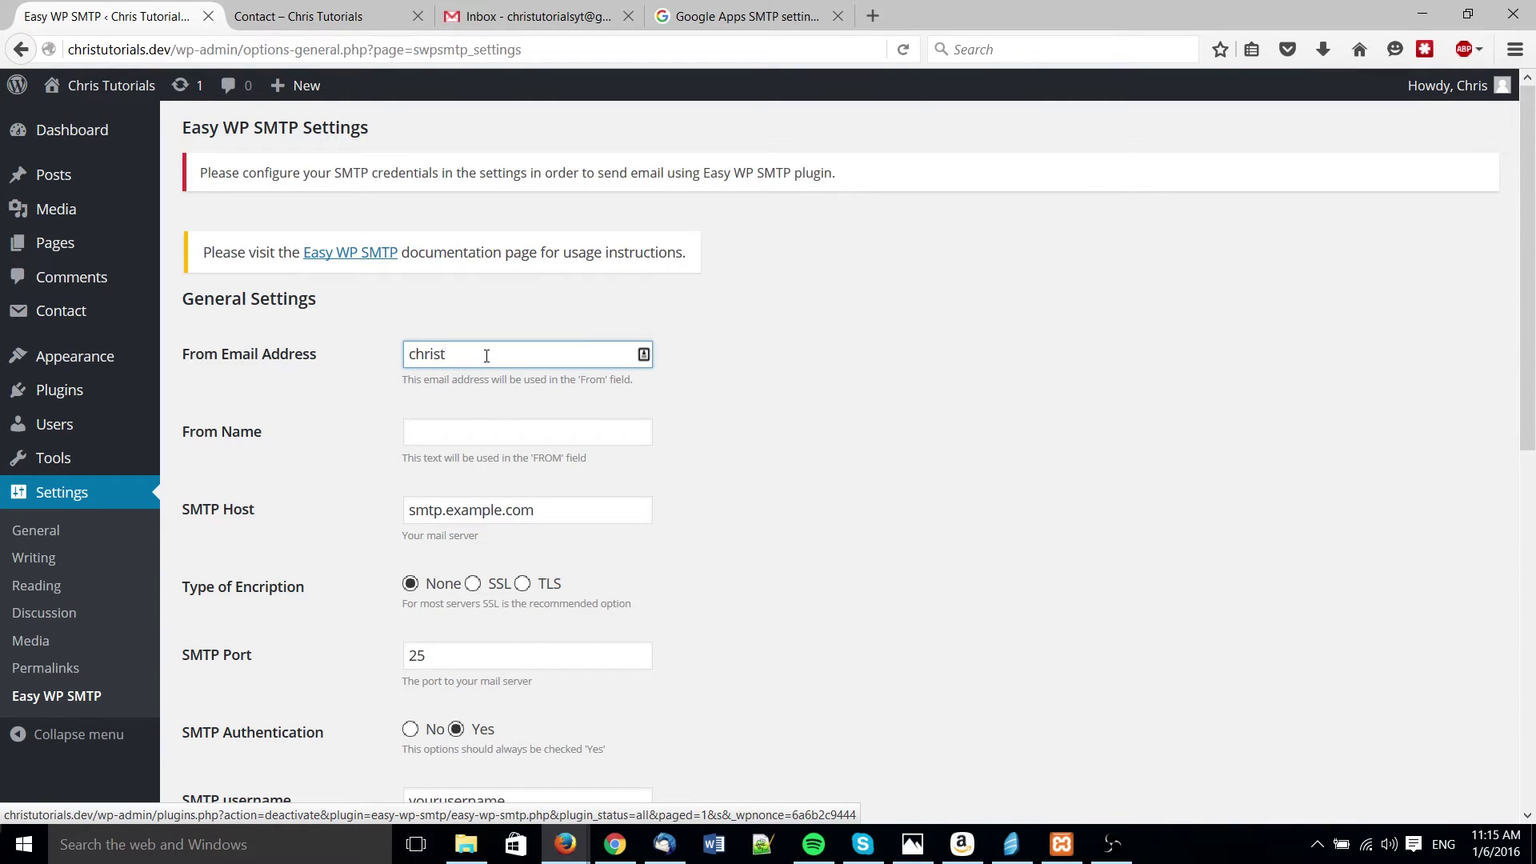
key(Tab)
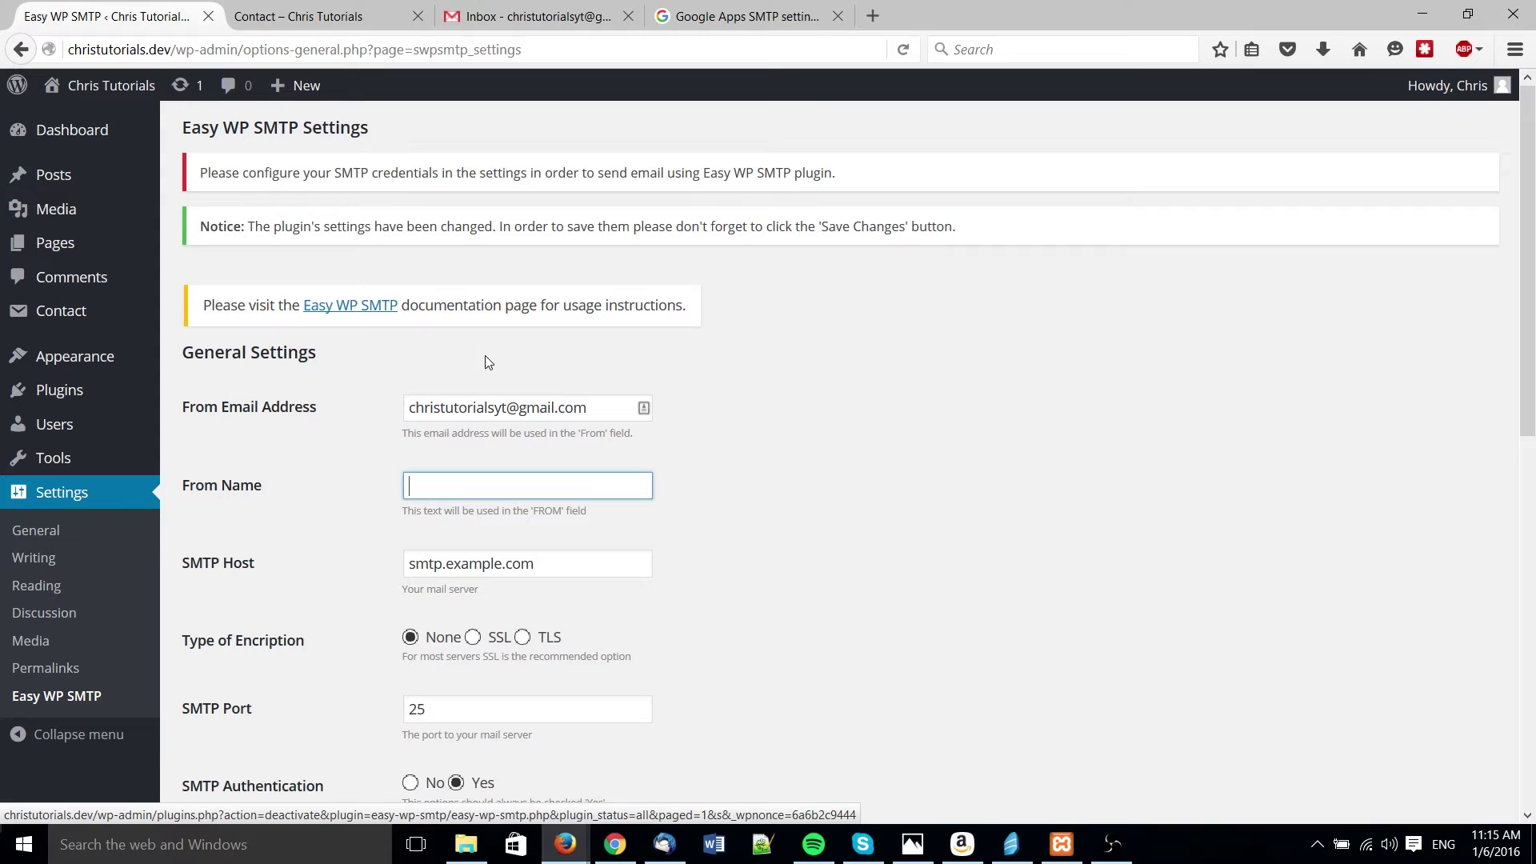
text(Chris)
key(Tab)
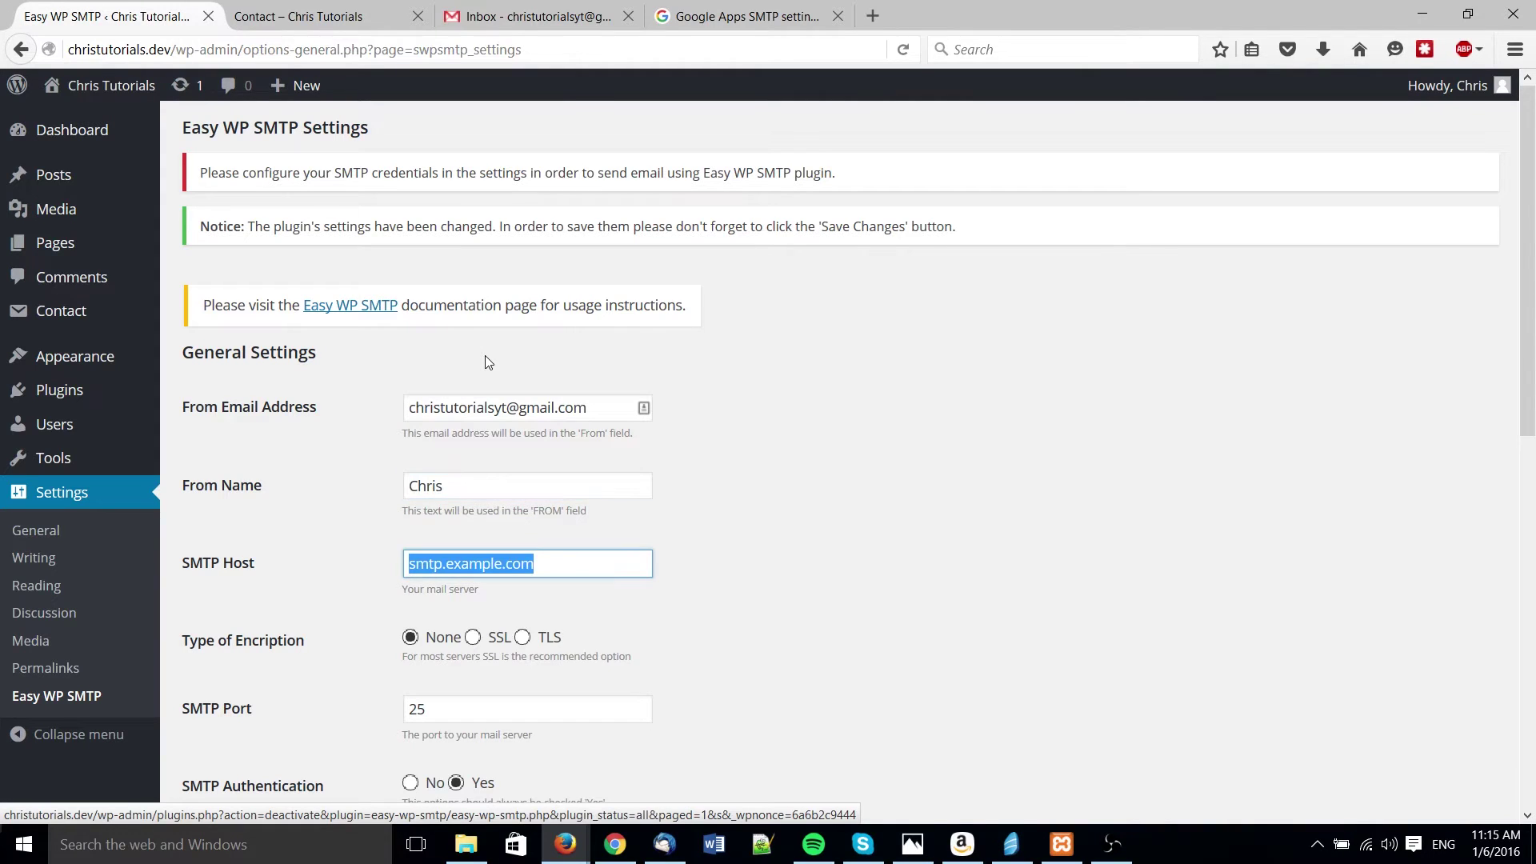
scroll(526, 348, down, 2)
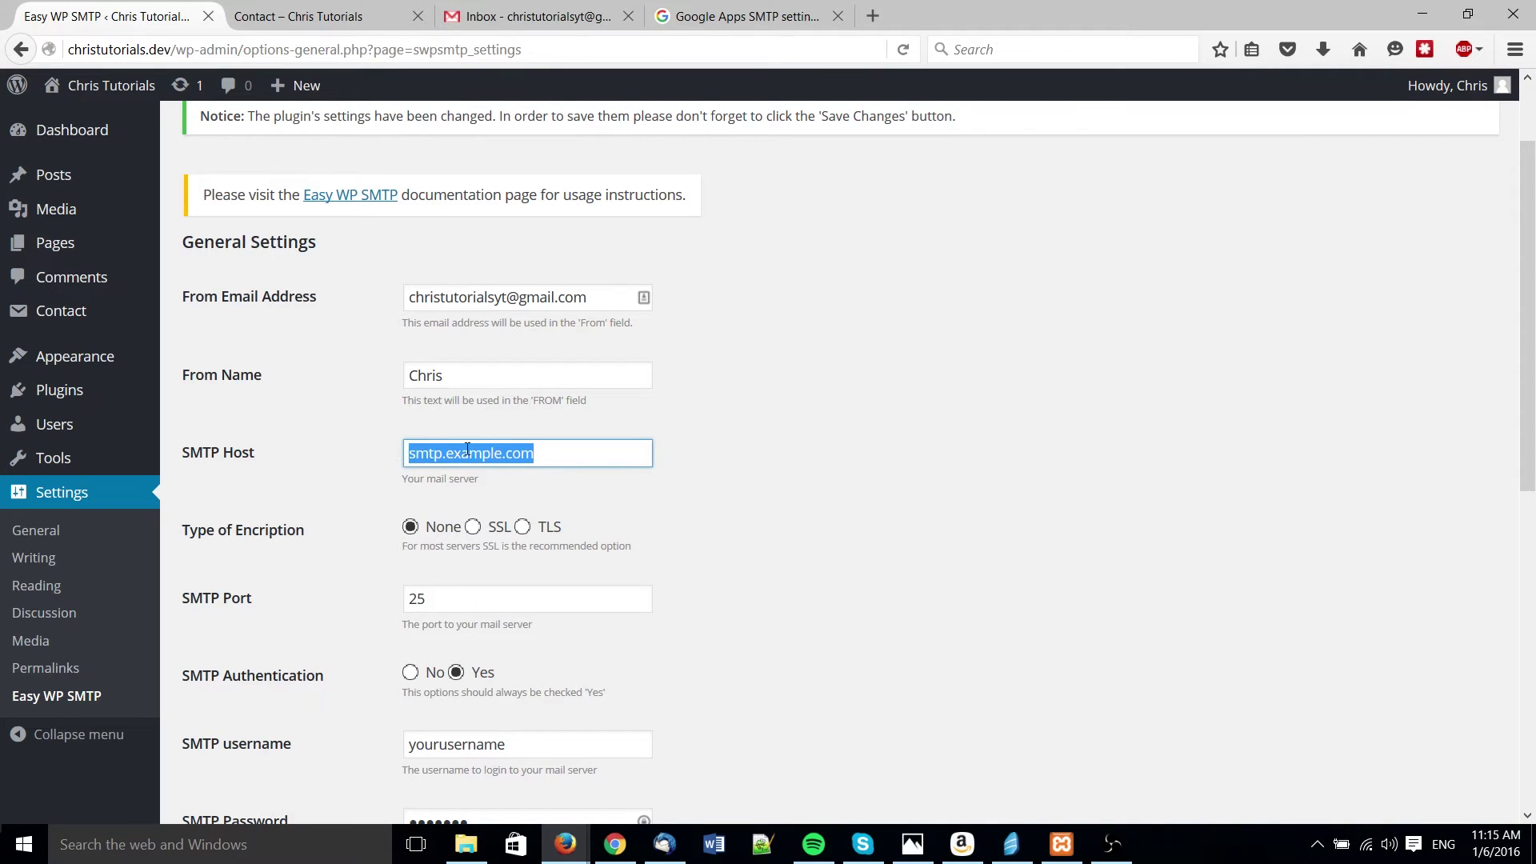
- Set the SMTP Host to smtp.gmail.com, verifying it against Google's SMTP settings page
click(684, 11)
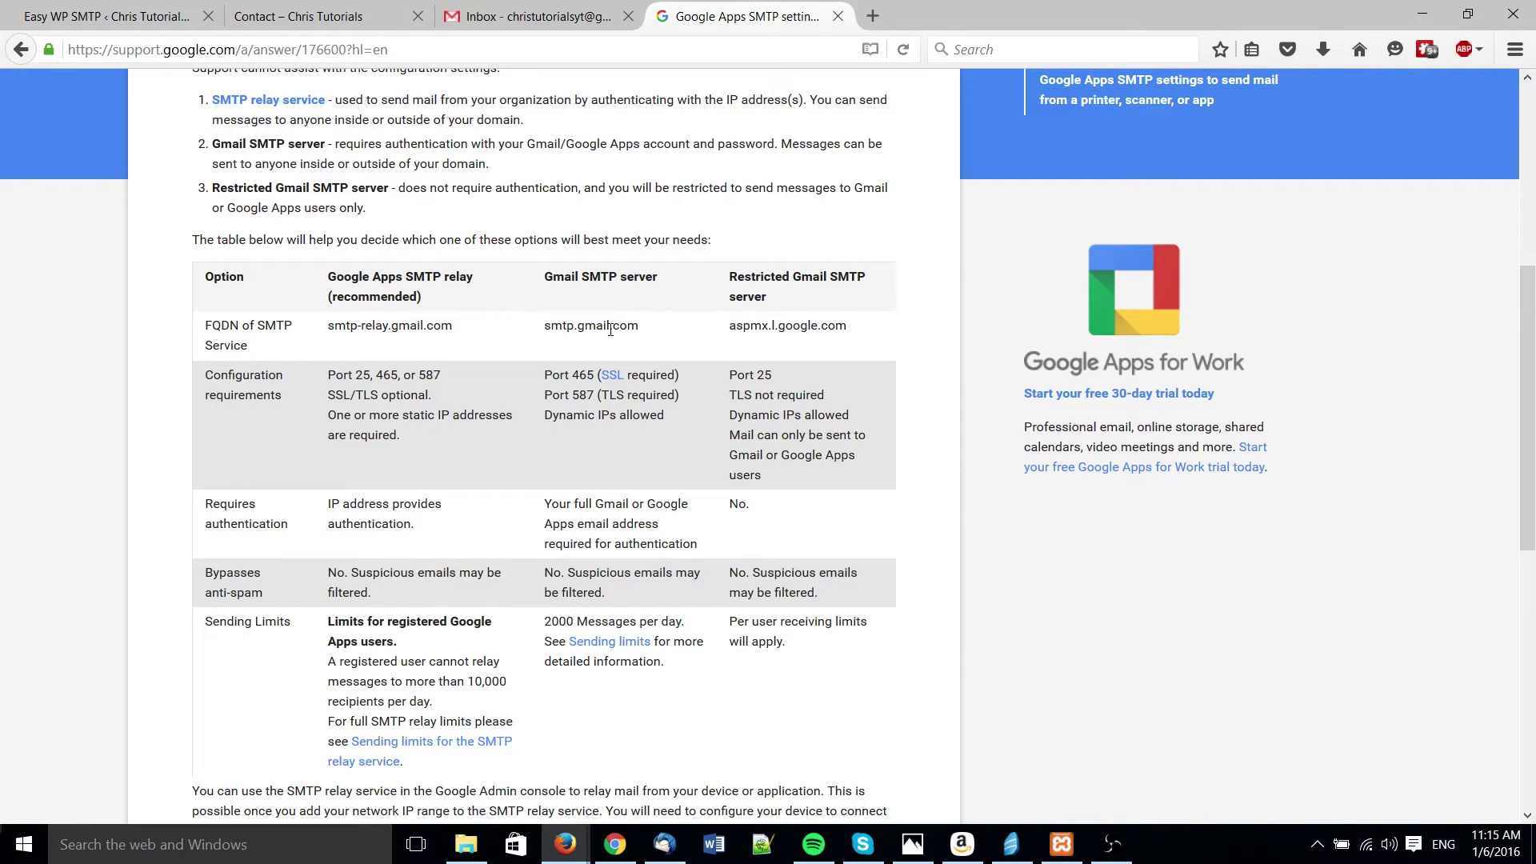
click(94, 14)
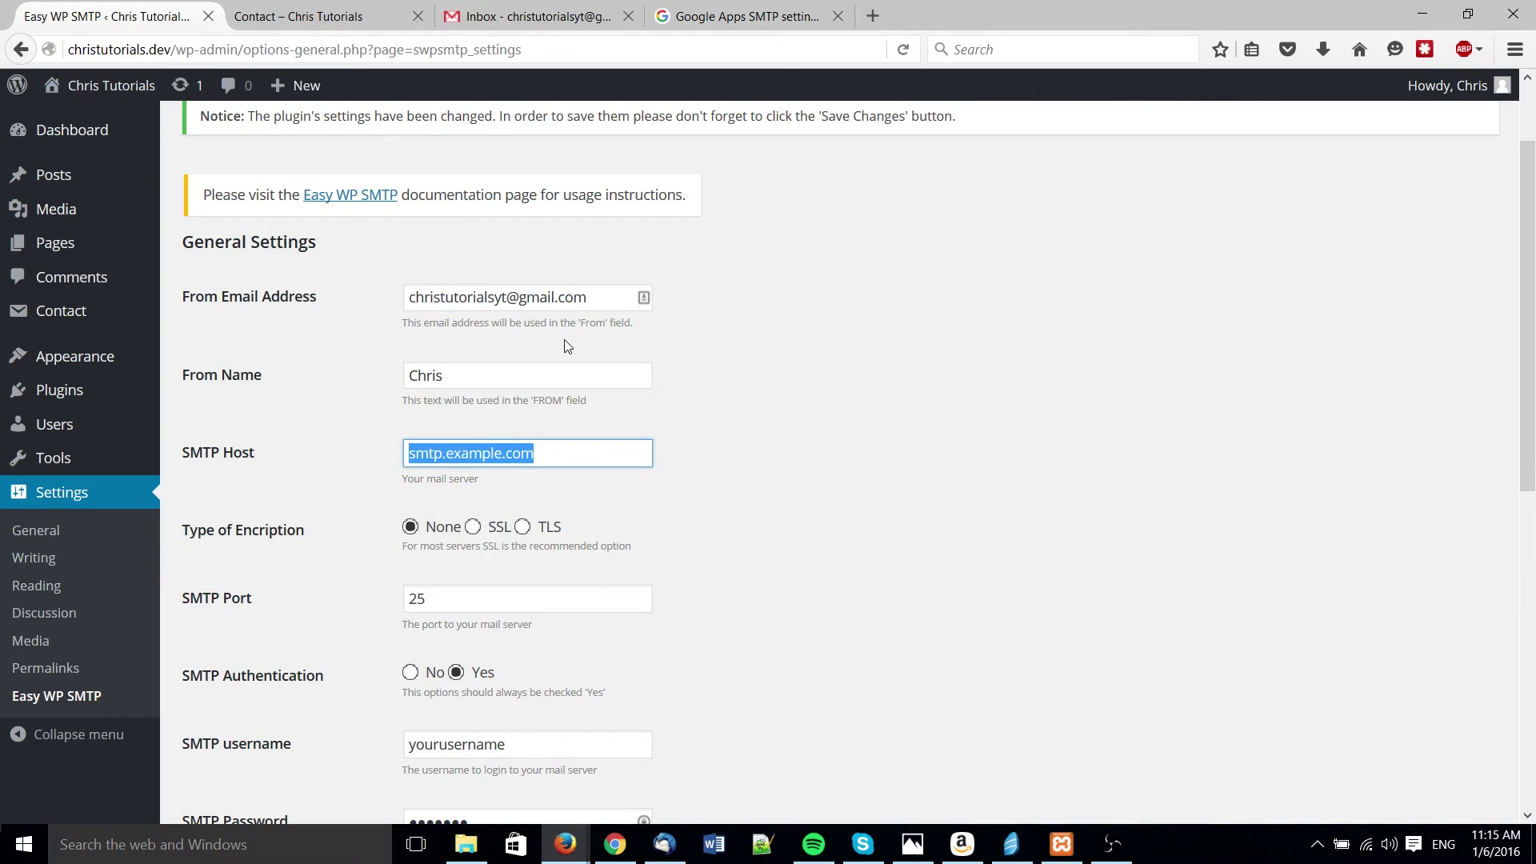
text(smtp.gmail.com)
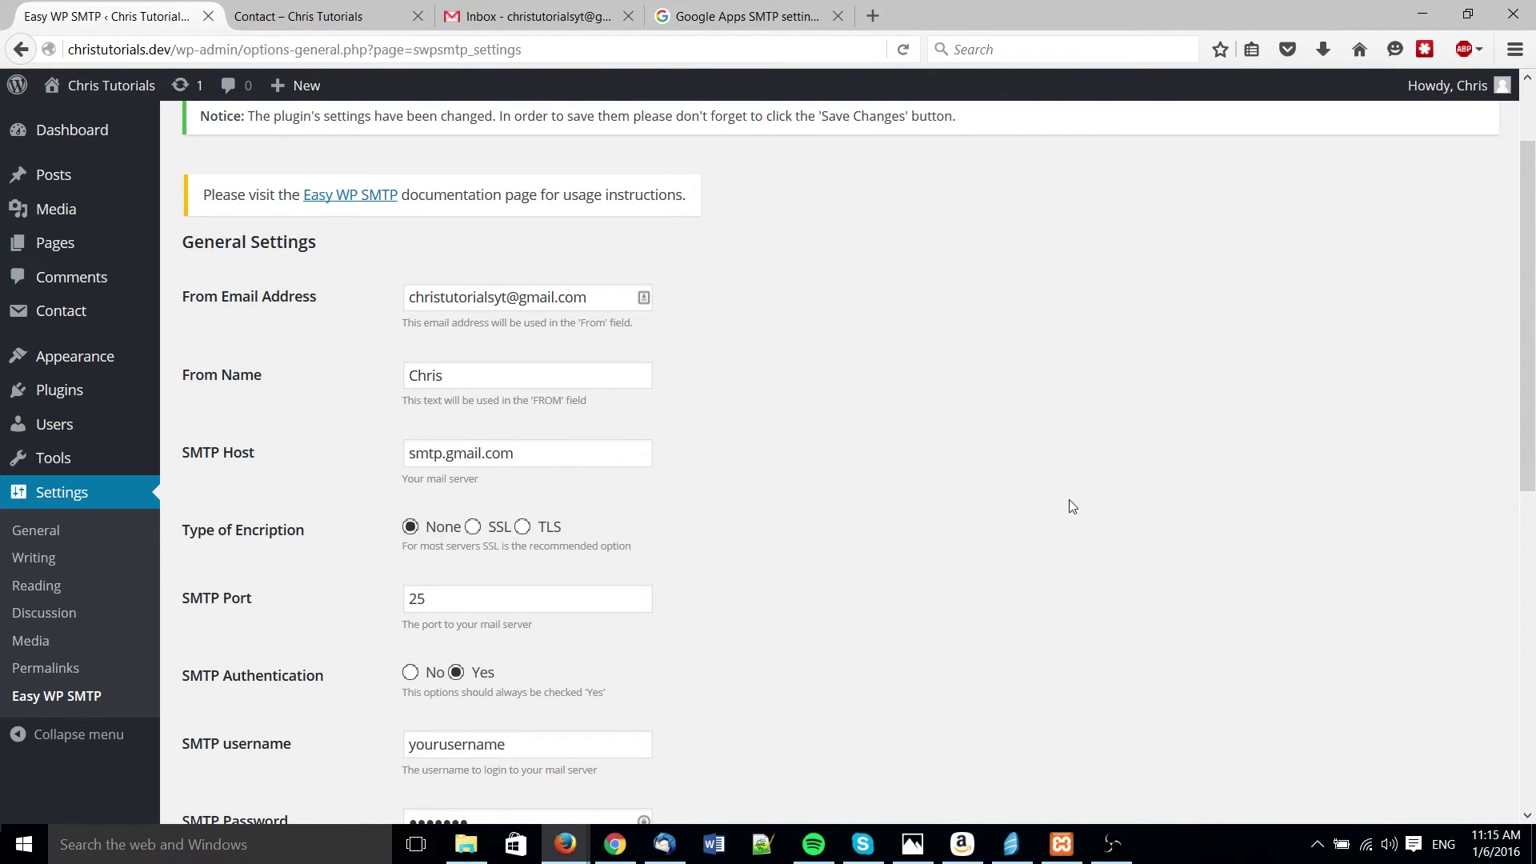
click(664, 10)
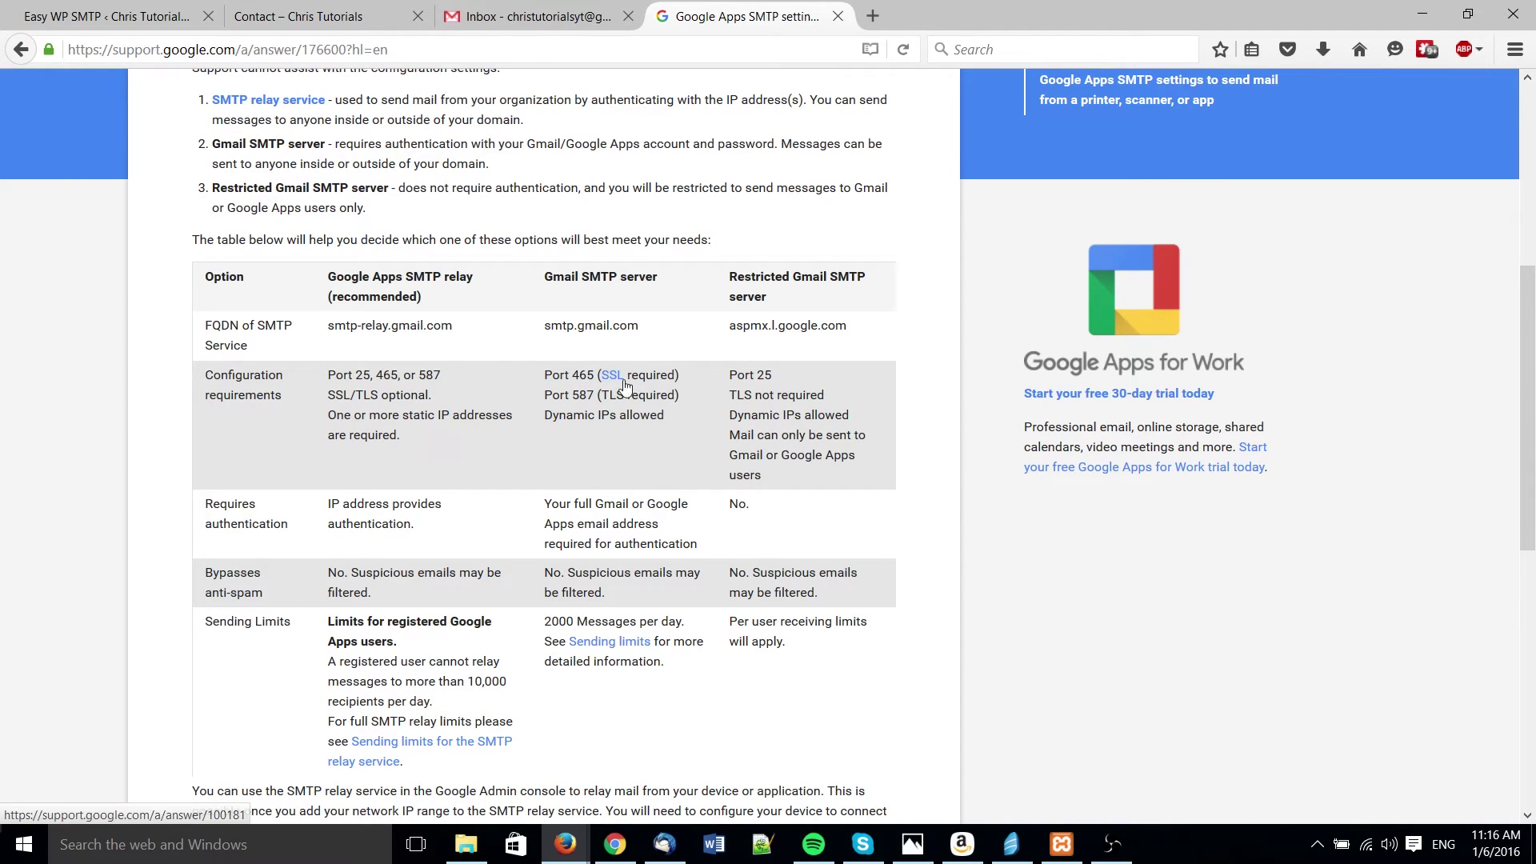
click(154, 8)
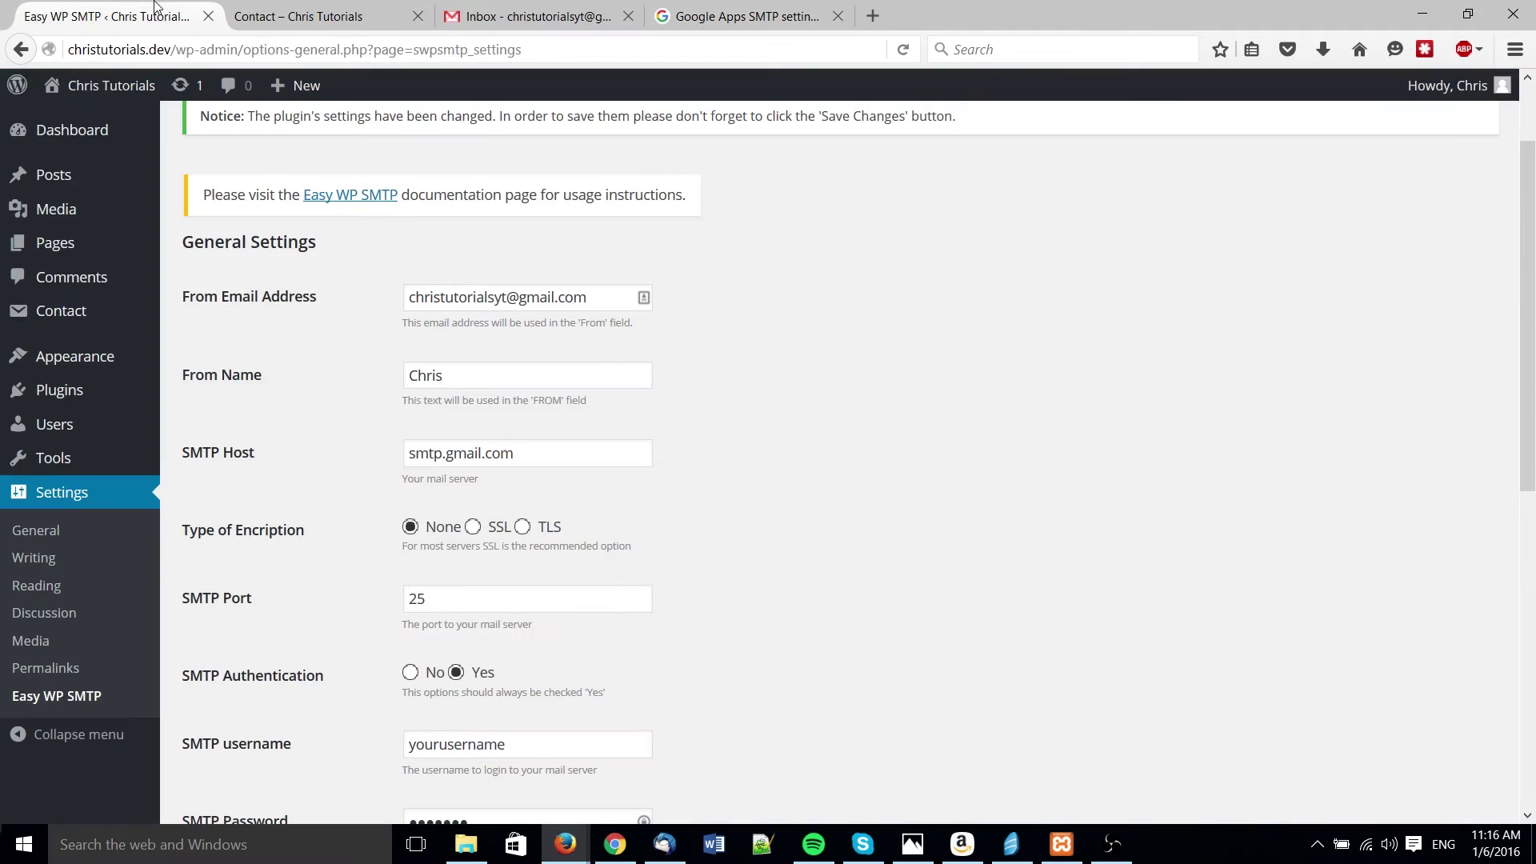
- Choose SSL encryption and change the SMTP port from 25 to 465
click(473, 526)
double_click(514, 599)
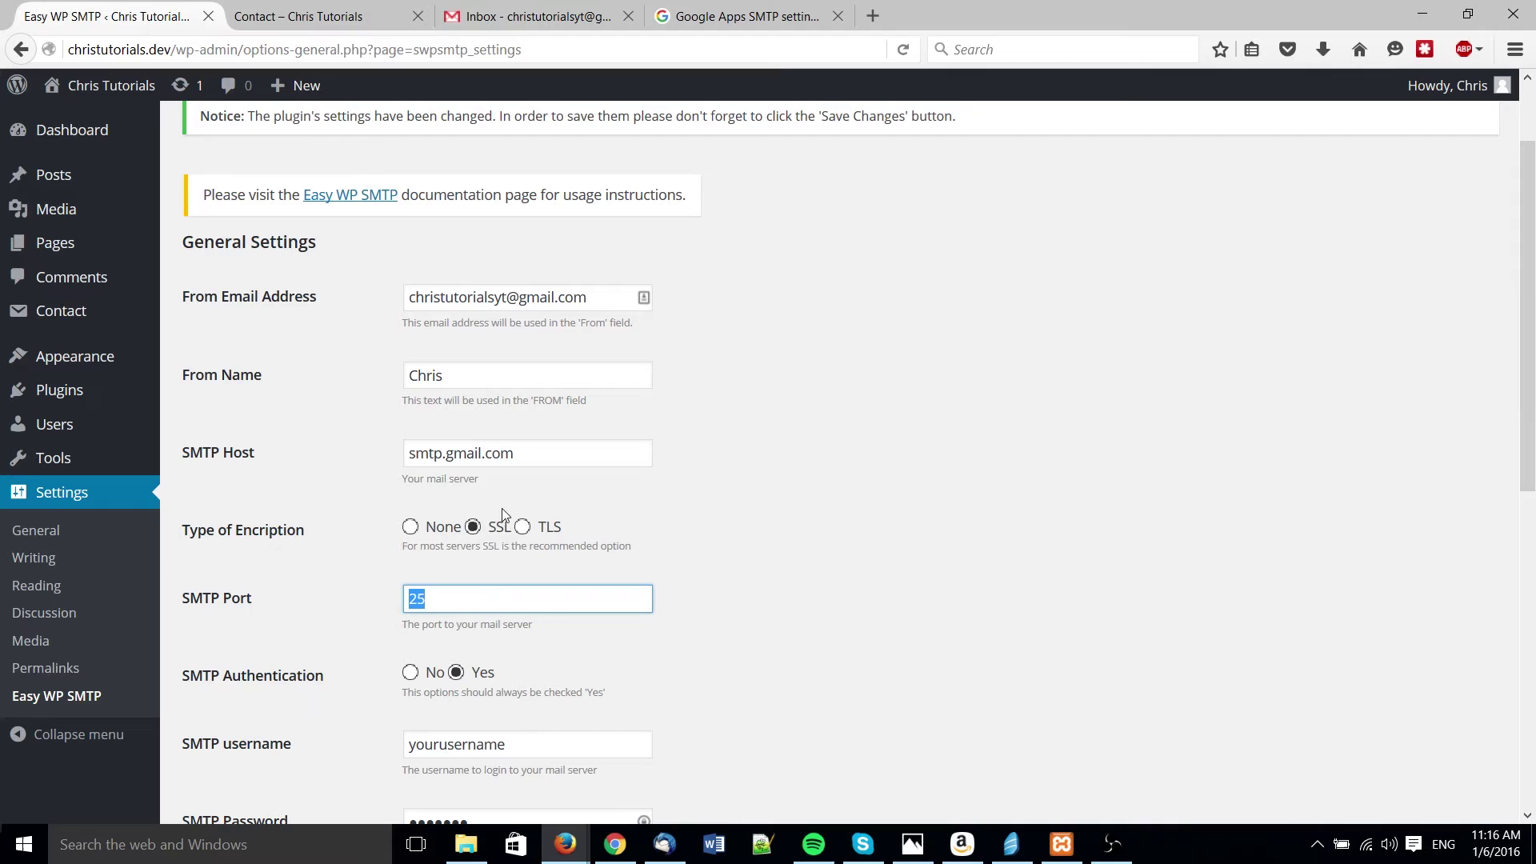
text(465)
click(367, 602)
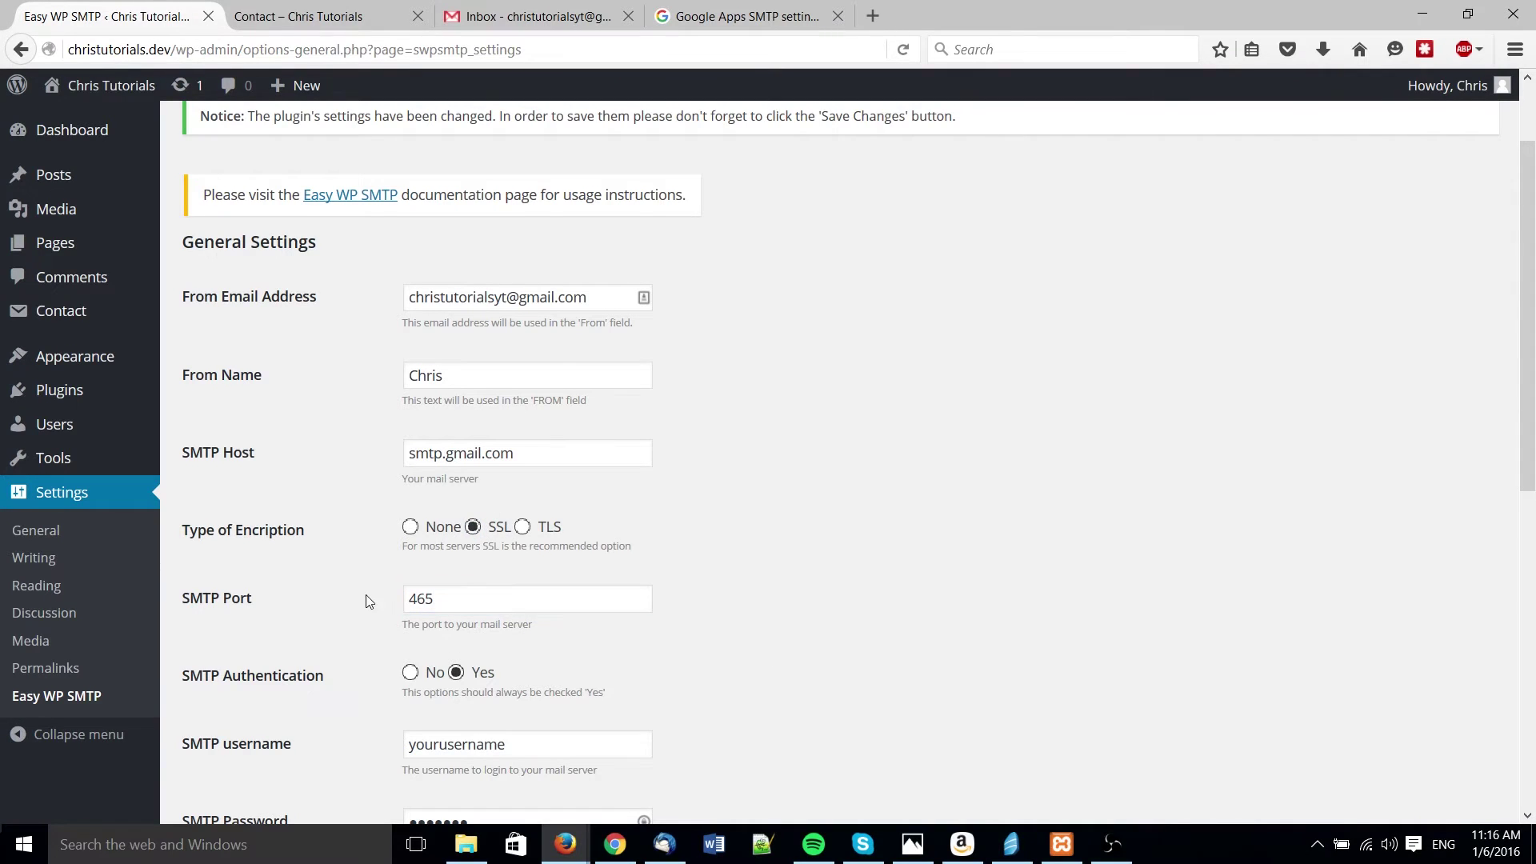
scroll(367, 601, down, 2)
scroll(750, 633, down, 2)
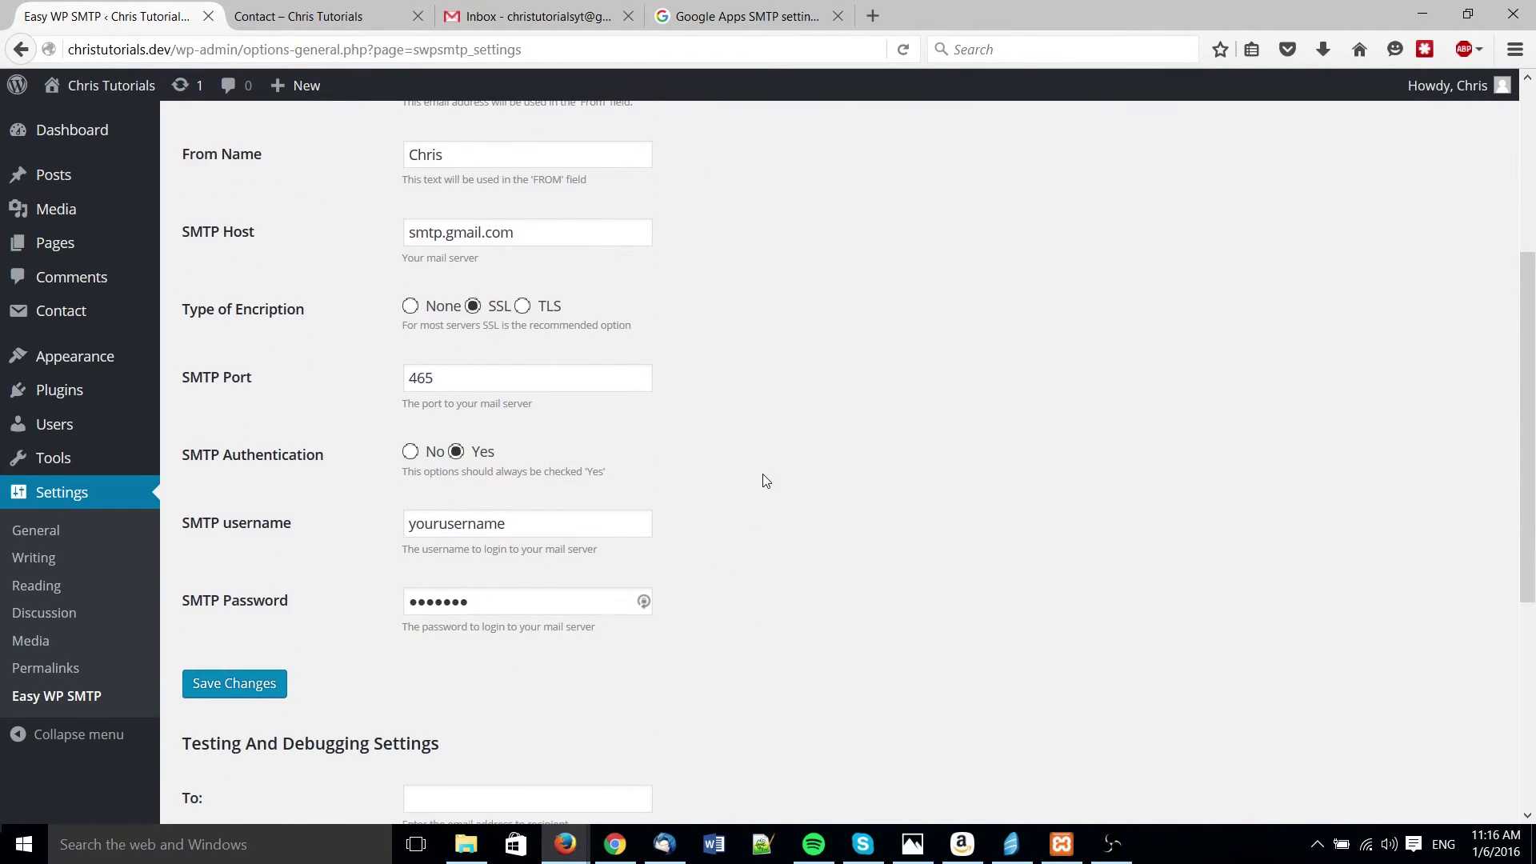
- Keep authentication on, enter the Gmail address and password as credentials, and save the settings
click(455, 451)
double_click(585, 521)
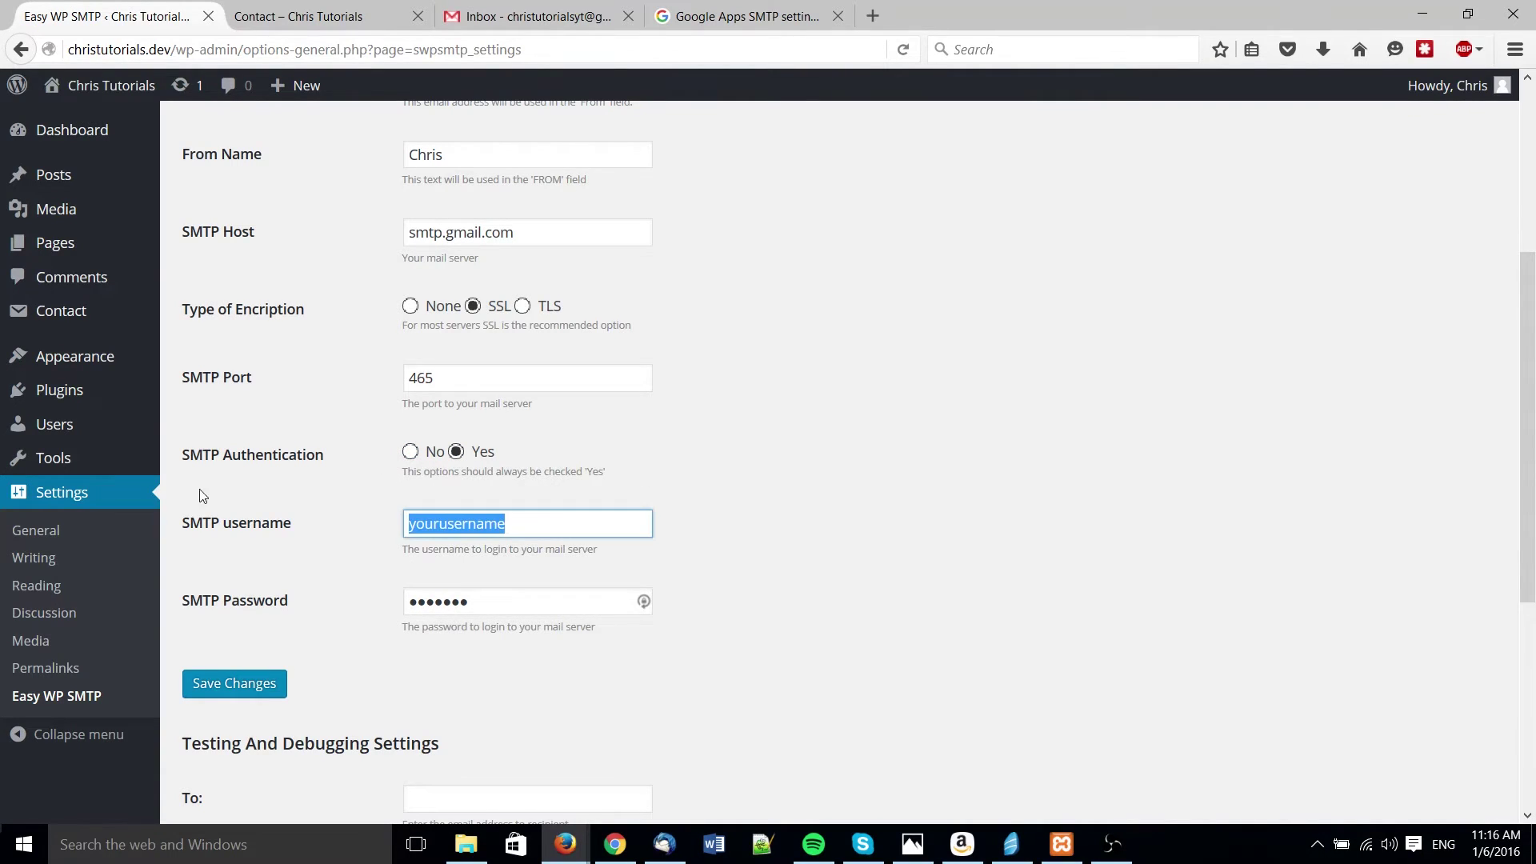
scroll(655, 497, up, 3)
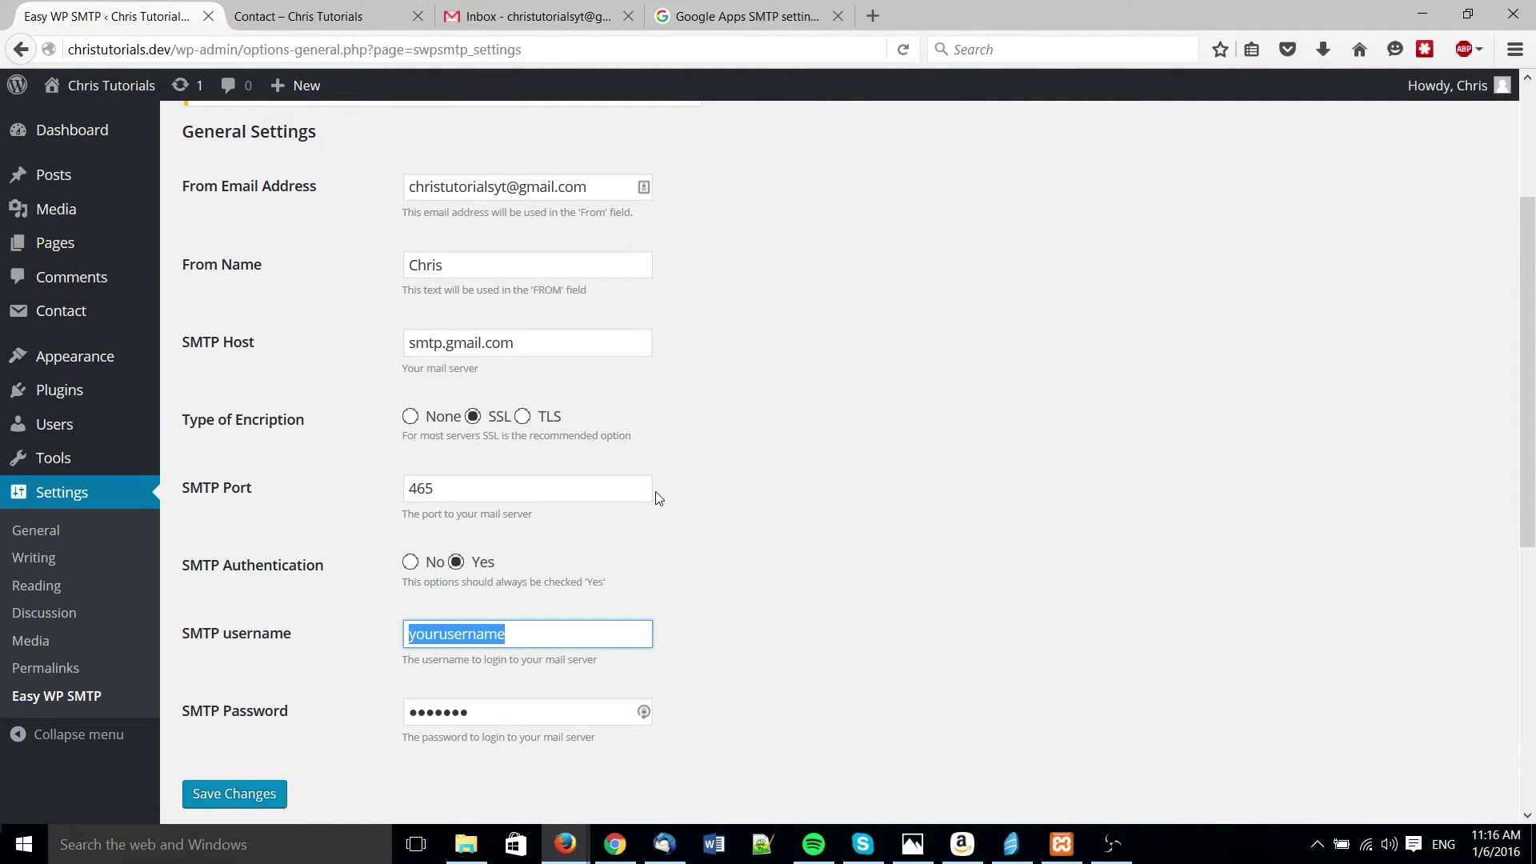
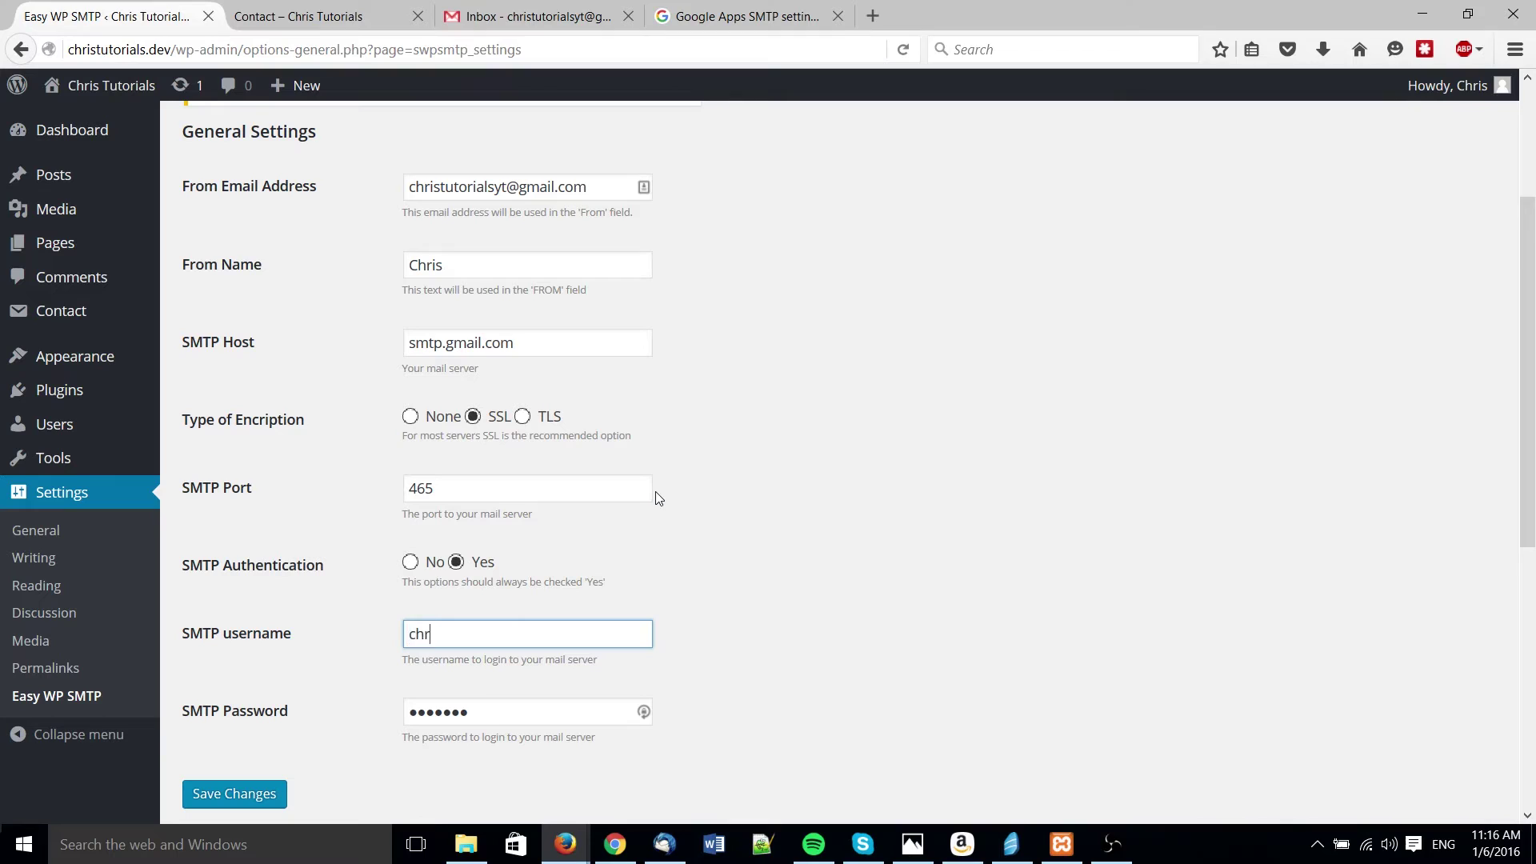
key(Tab)
key(ctrl+v)
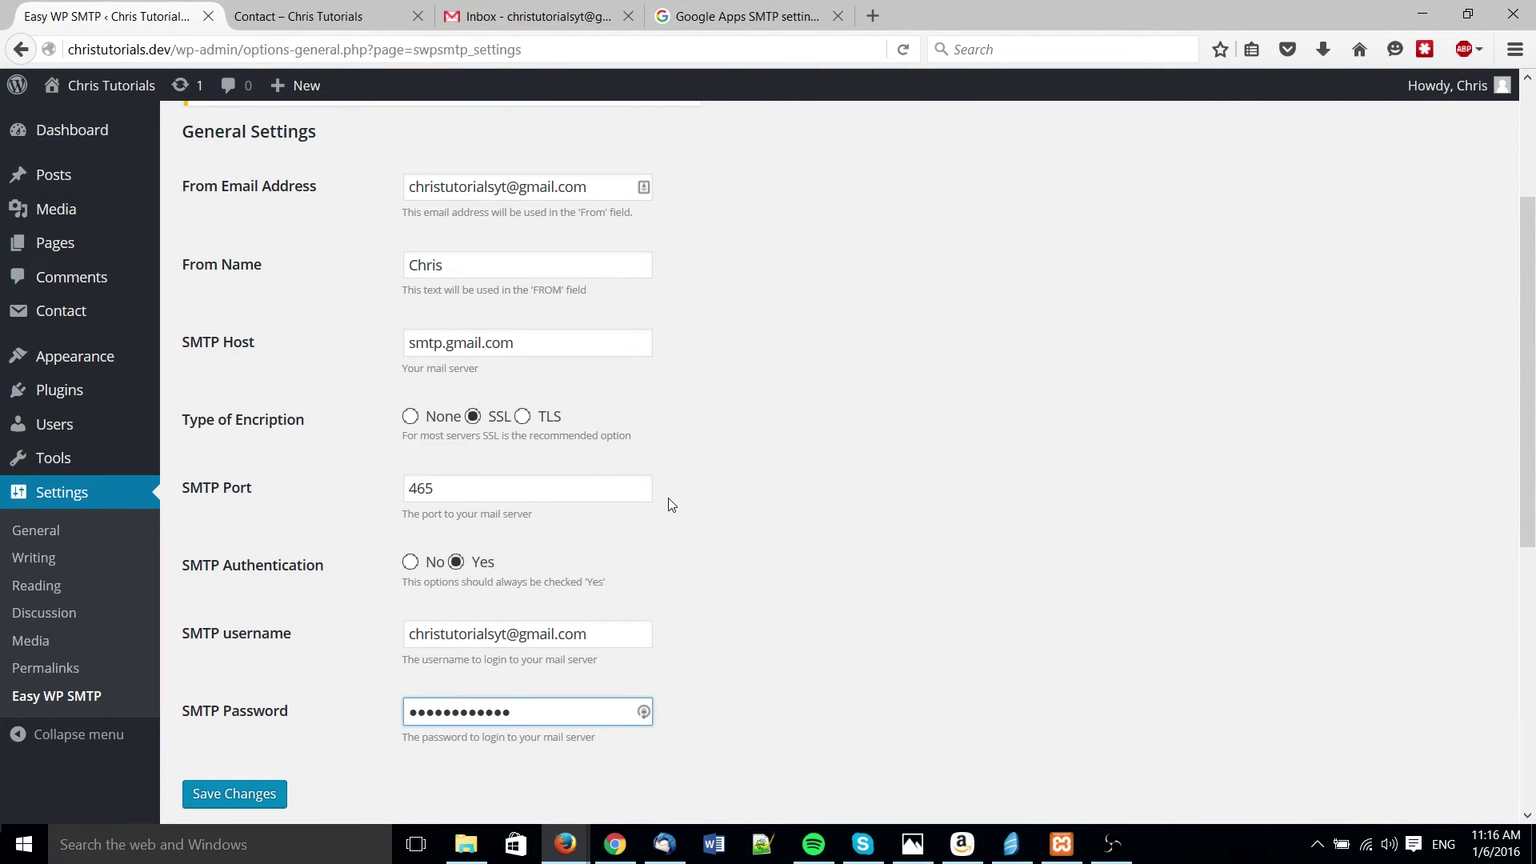
scroll(668, 504, down, 3)
click(235, 685)
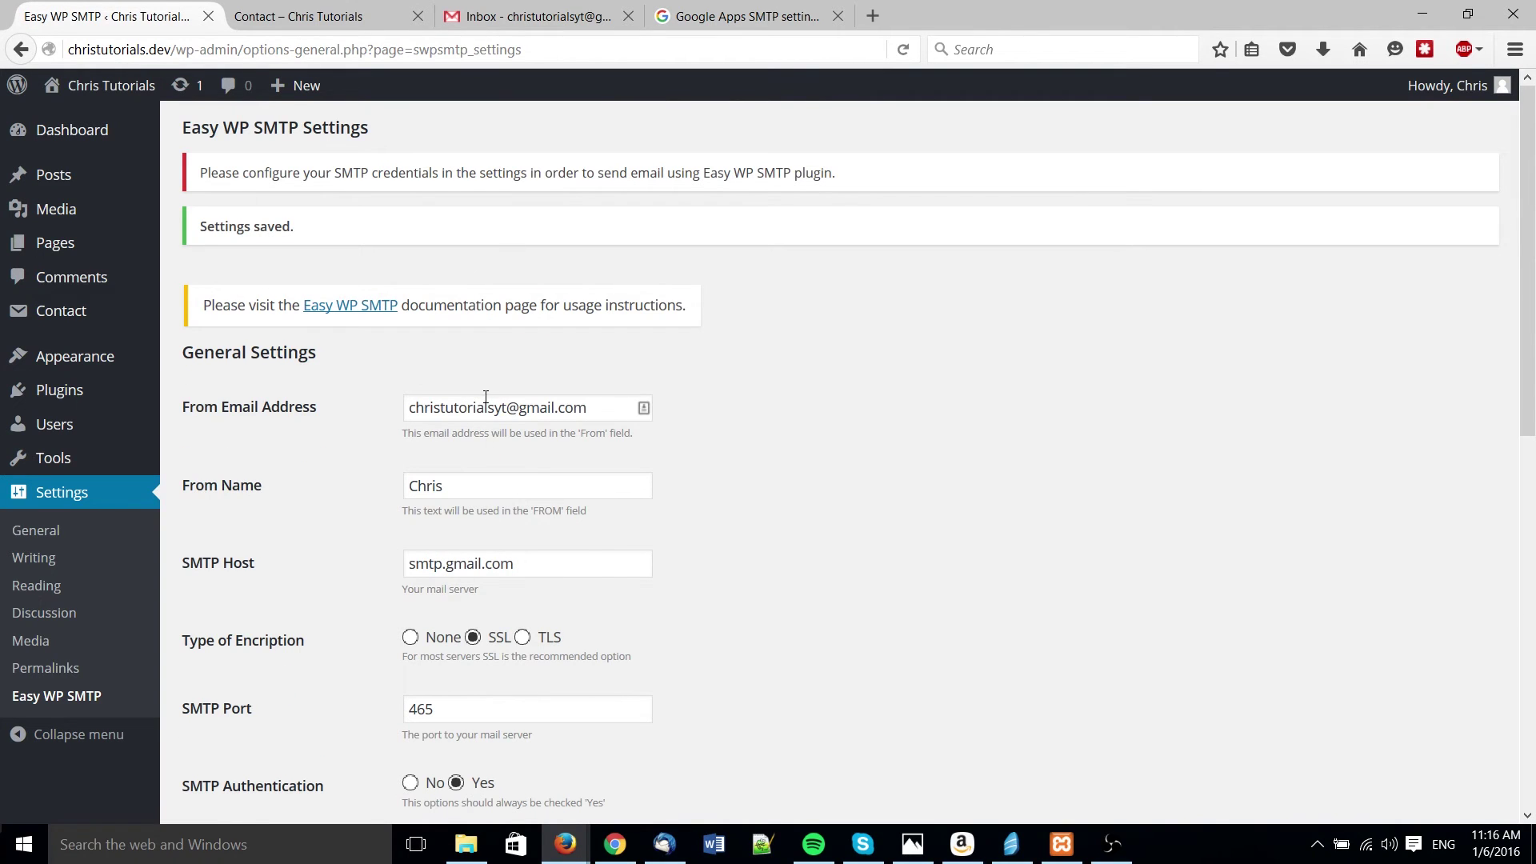
scroll(630, 440, down, 4)
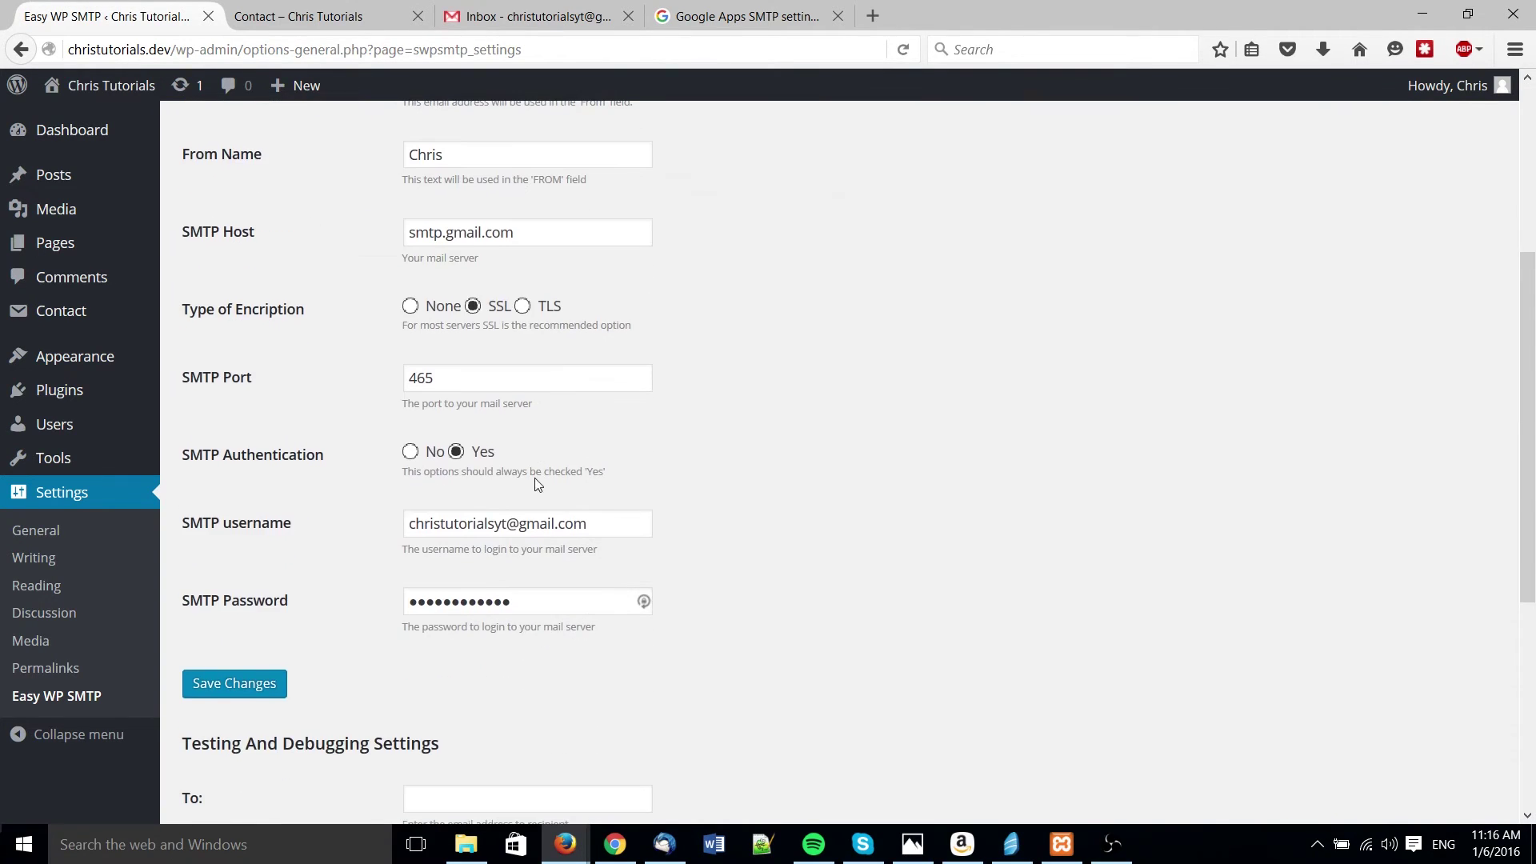
click(254, 685)
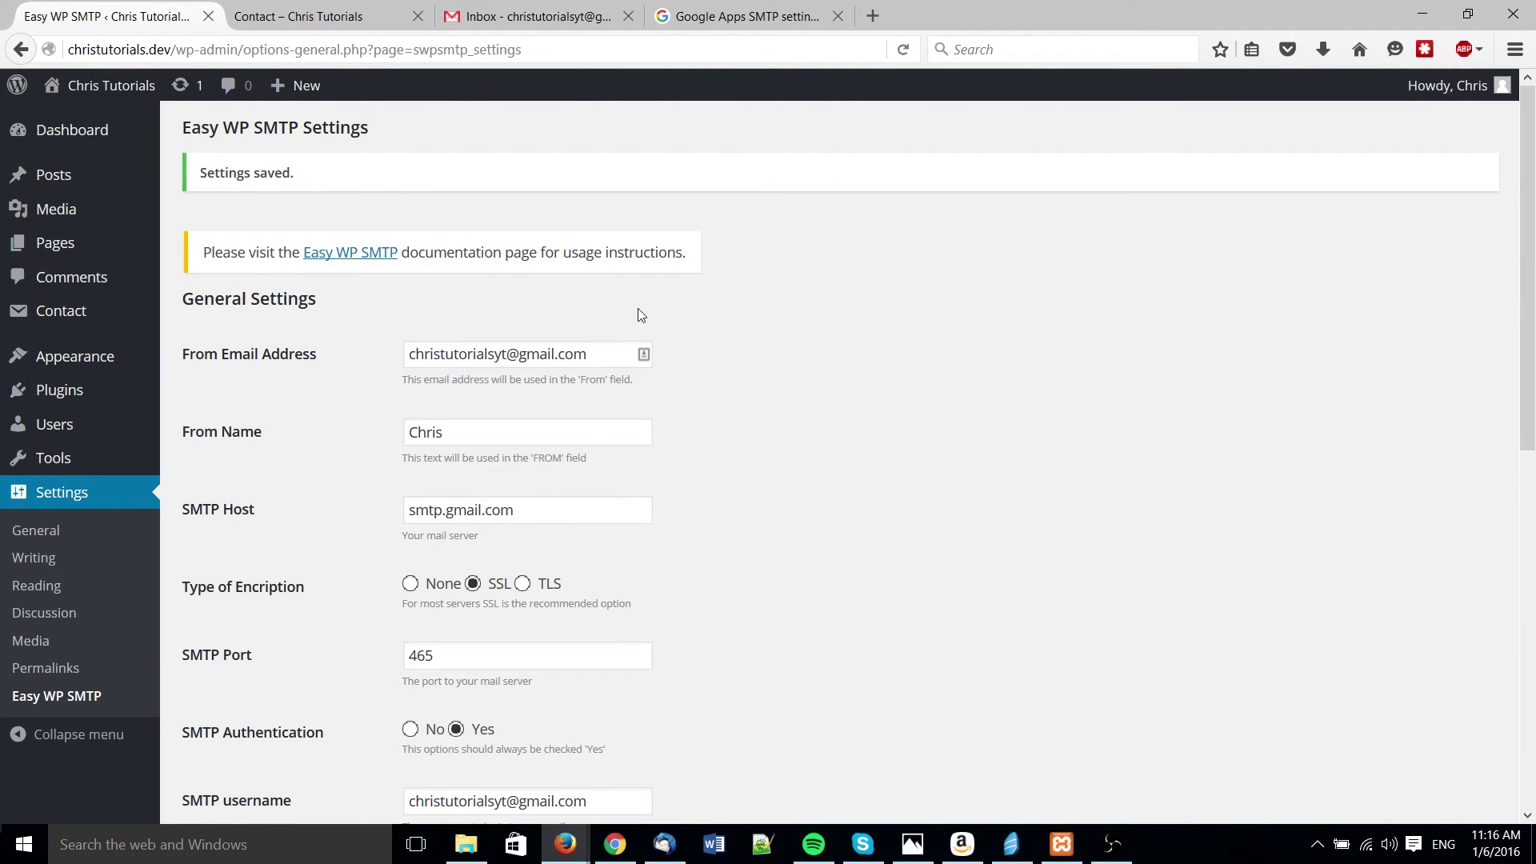
scroll(743, 460, down, 8)
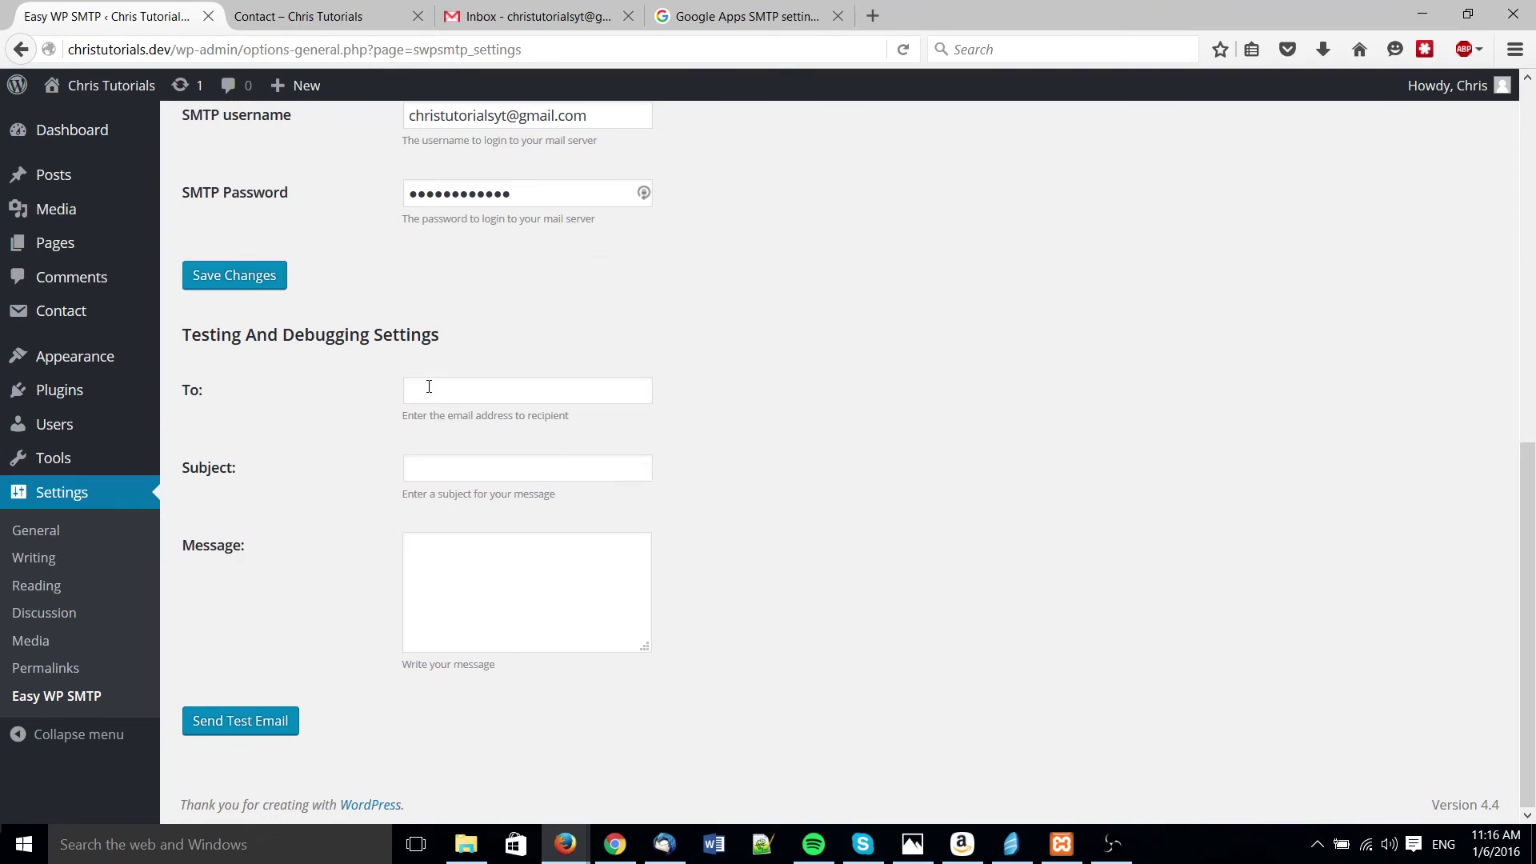
- Send a test email with subject 'Test' to the Gmail address
drag(177, 329, 528, 366)
click(526, 352)
click(525, 386)
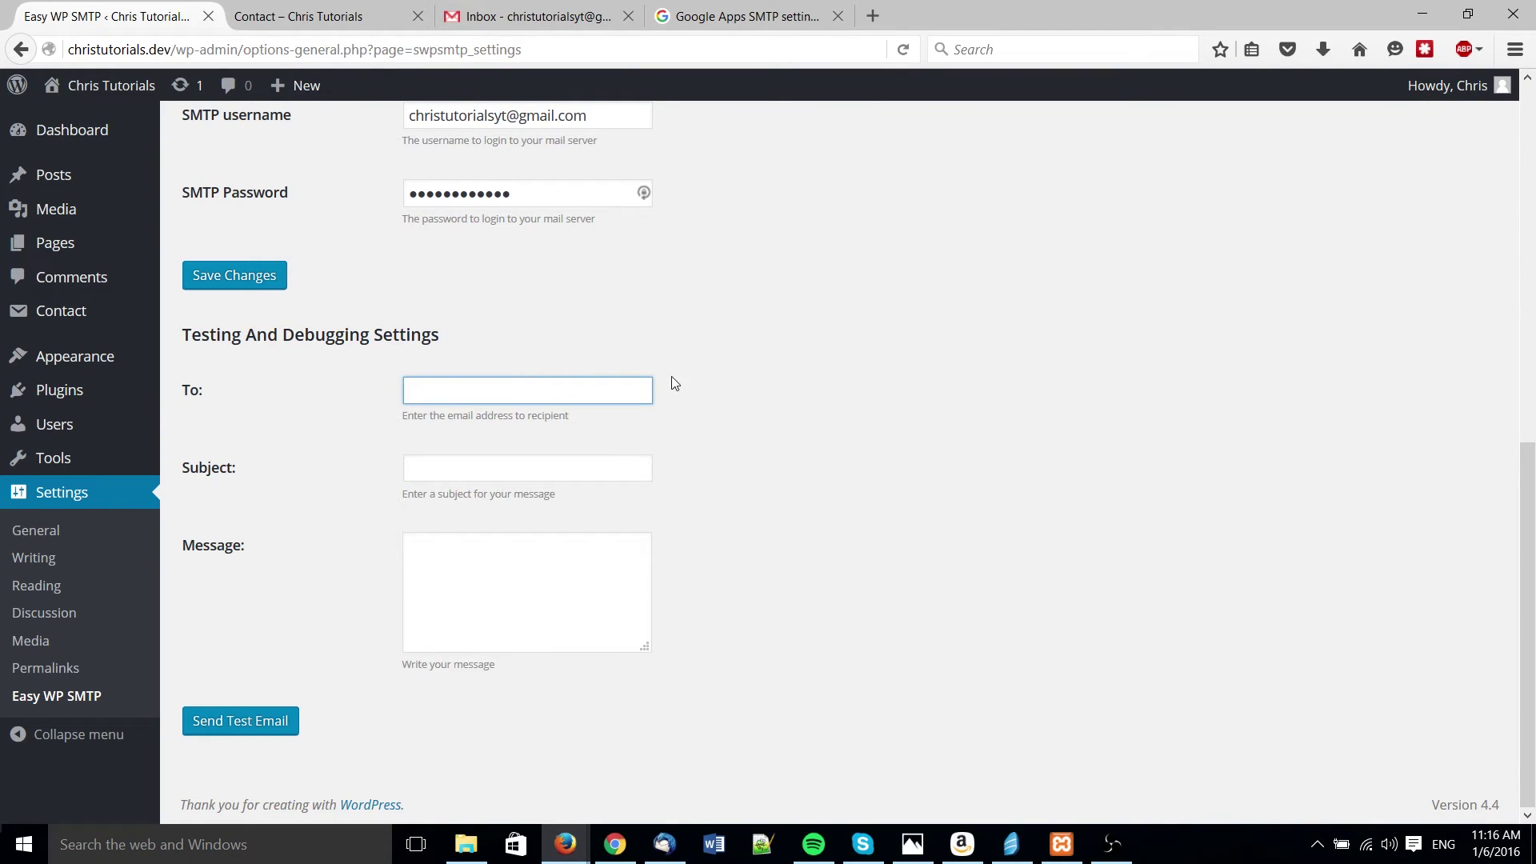
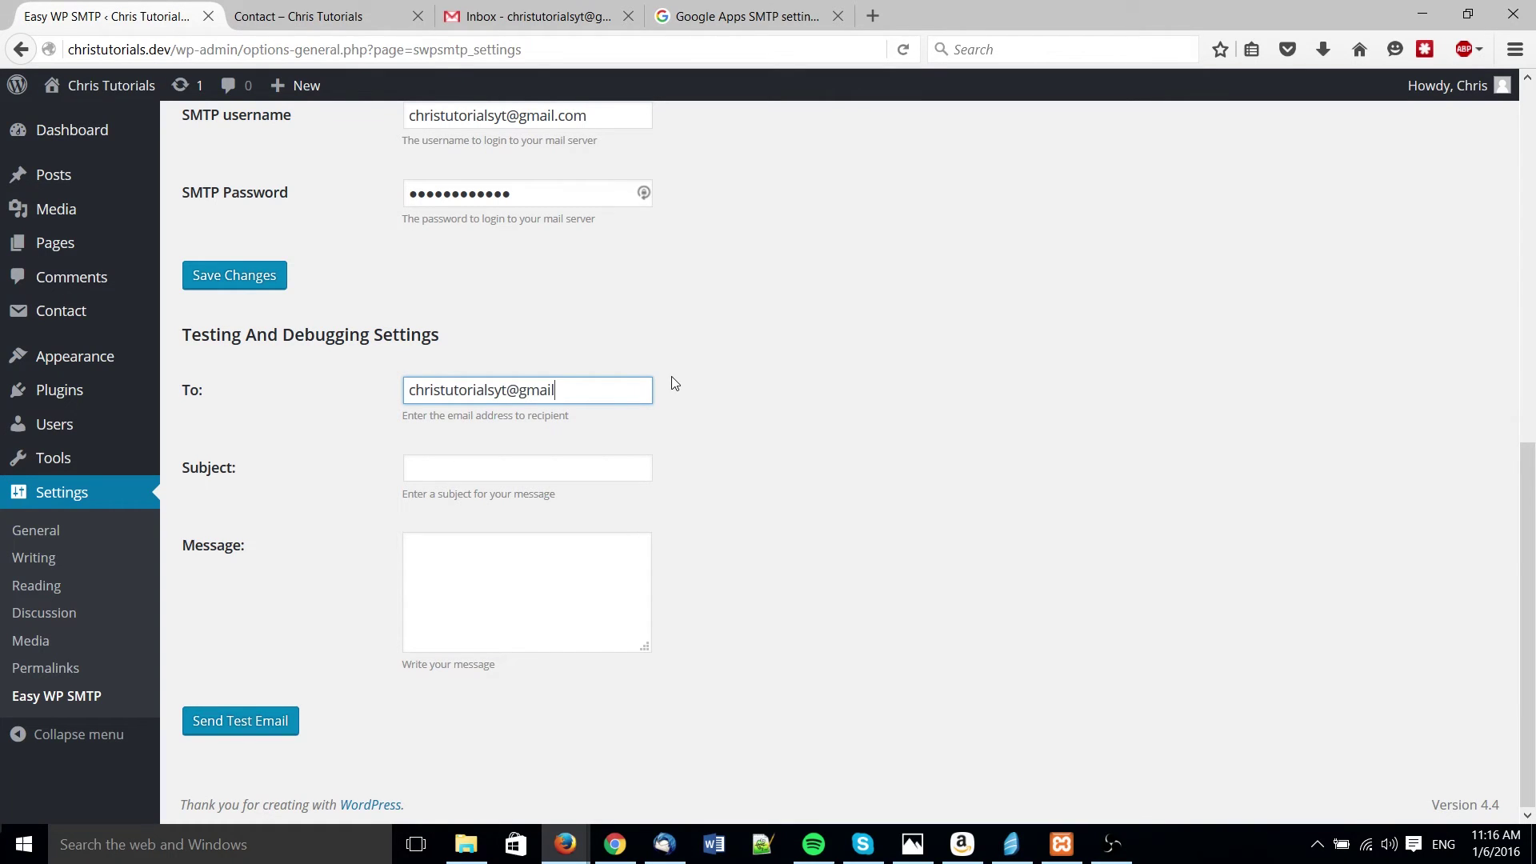
key(Tab)
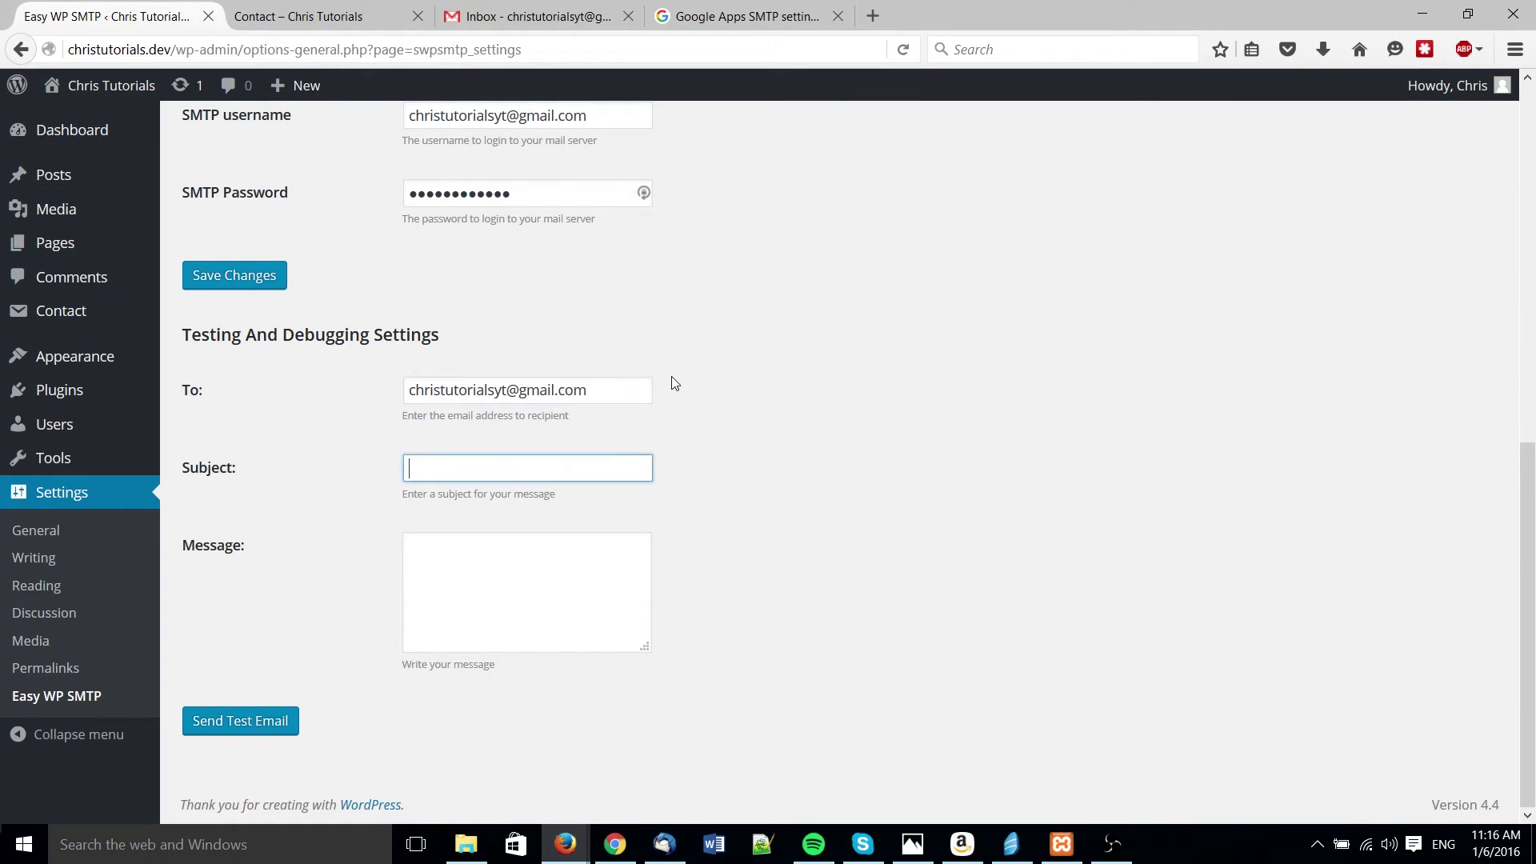
text(Test)
key(Tab)
text(tes)
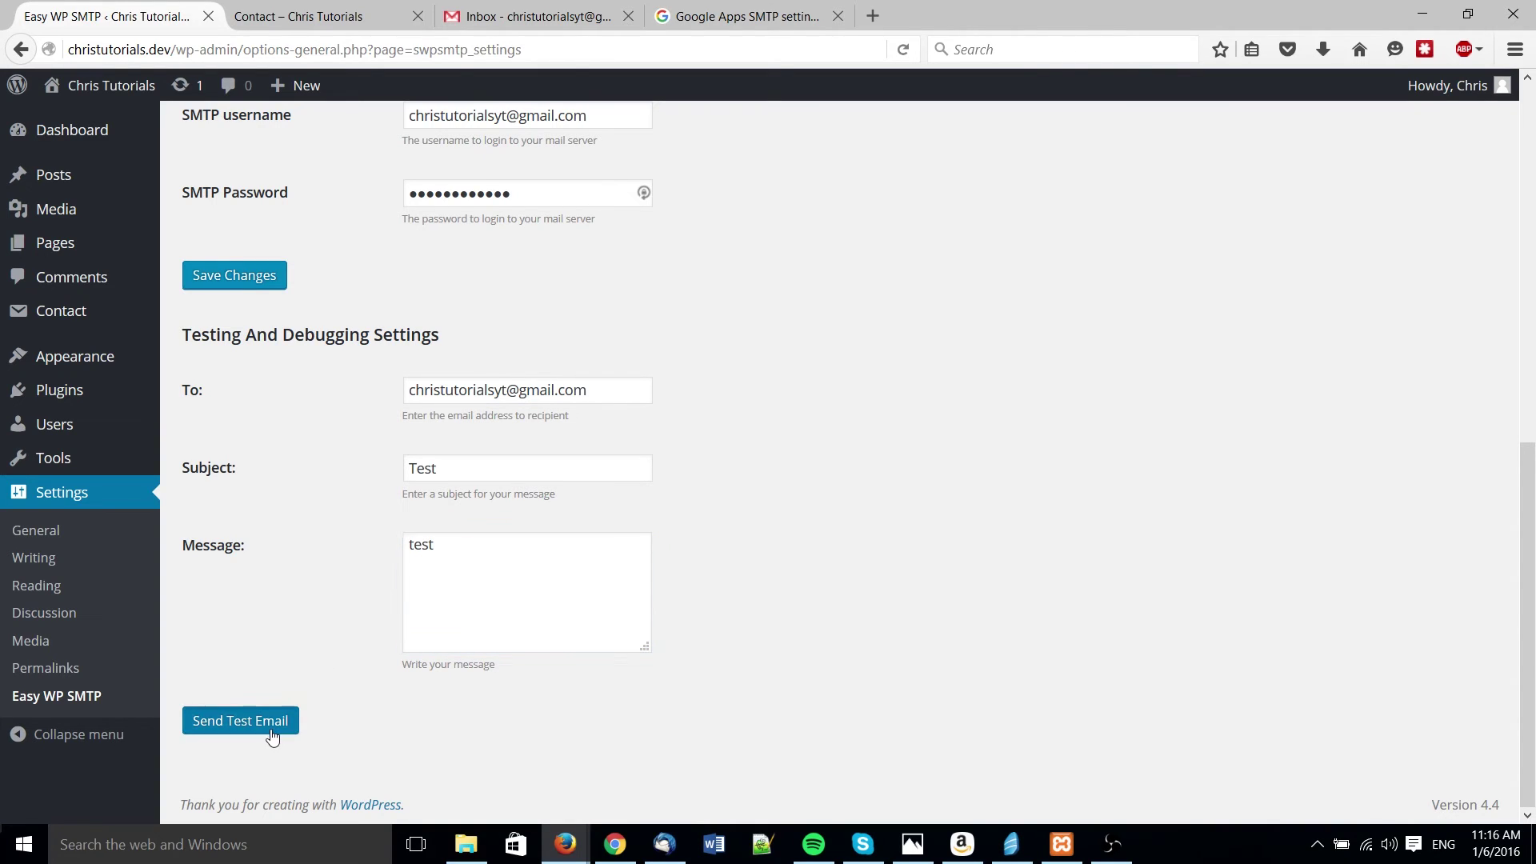
click(275, 728)
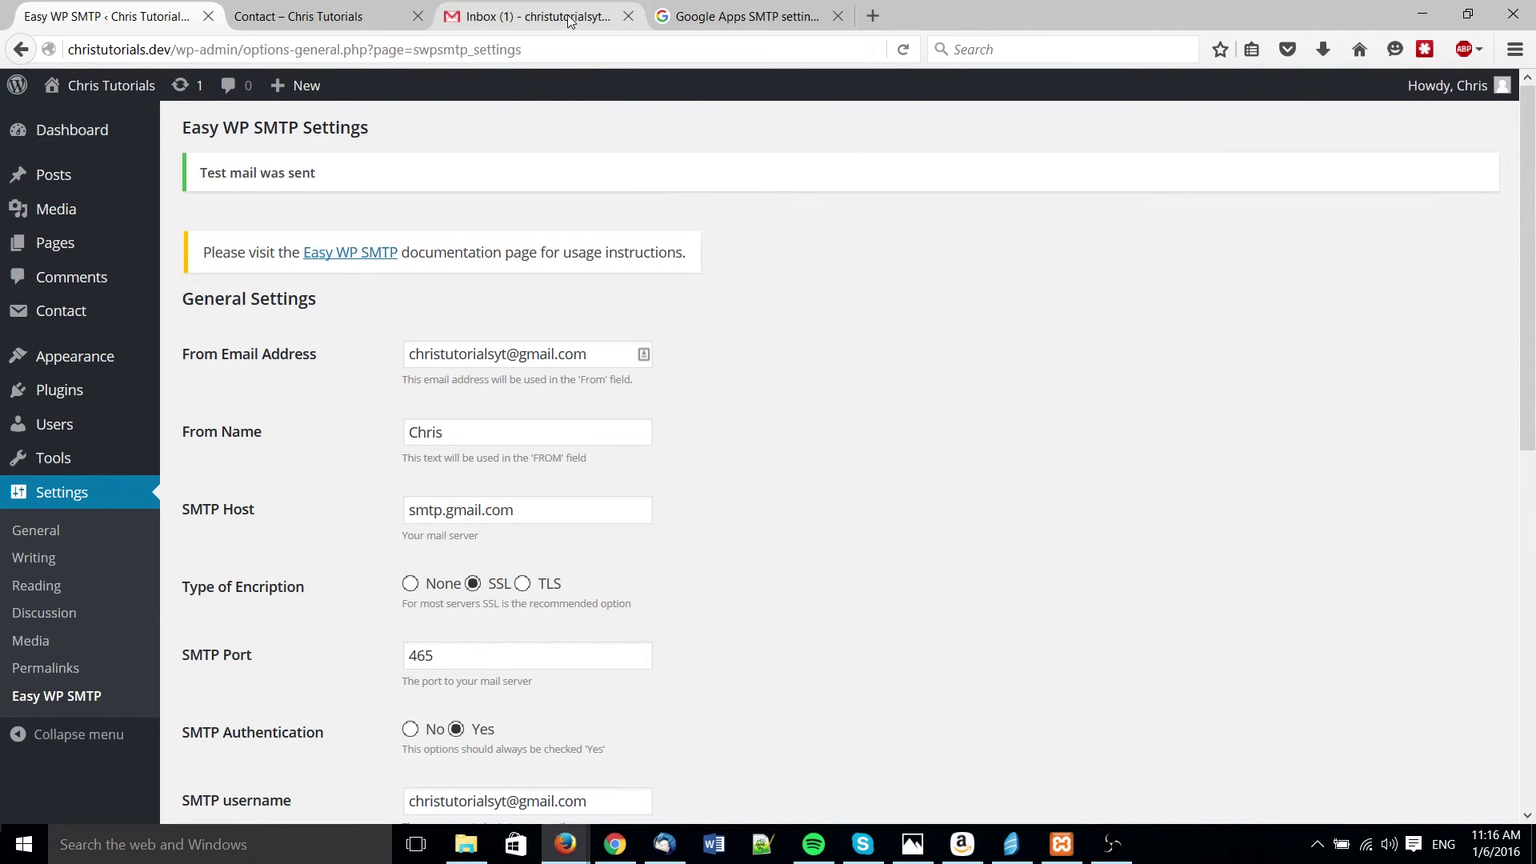
- Confirm the test email arrived in the Gmail inbox
click(569, 16)
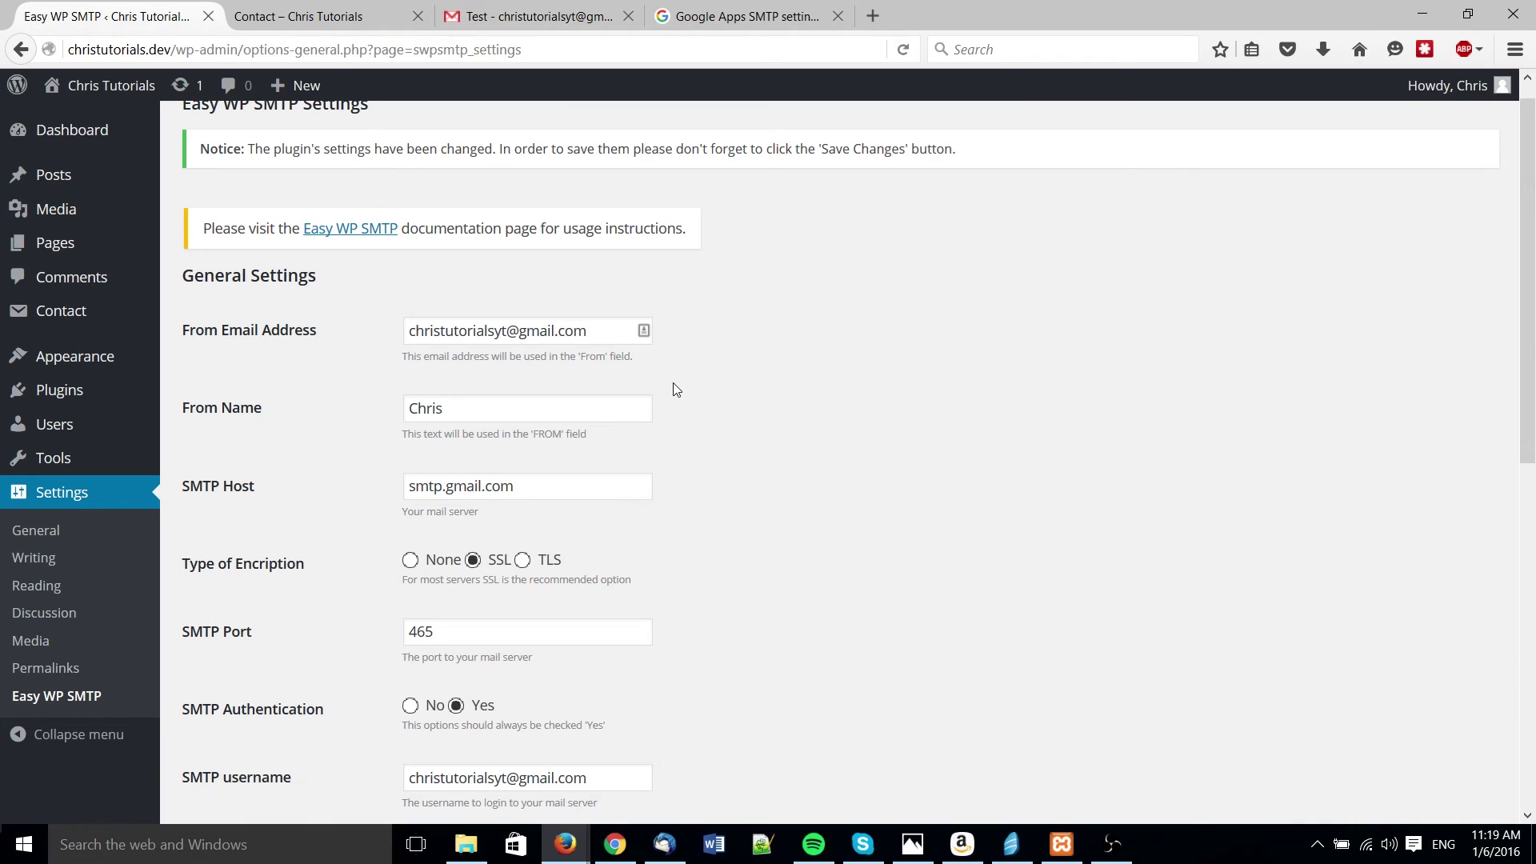
scroll(674, 389, down, 3)
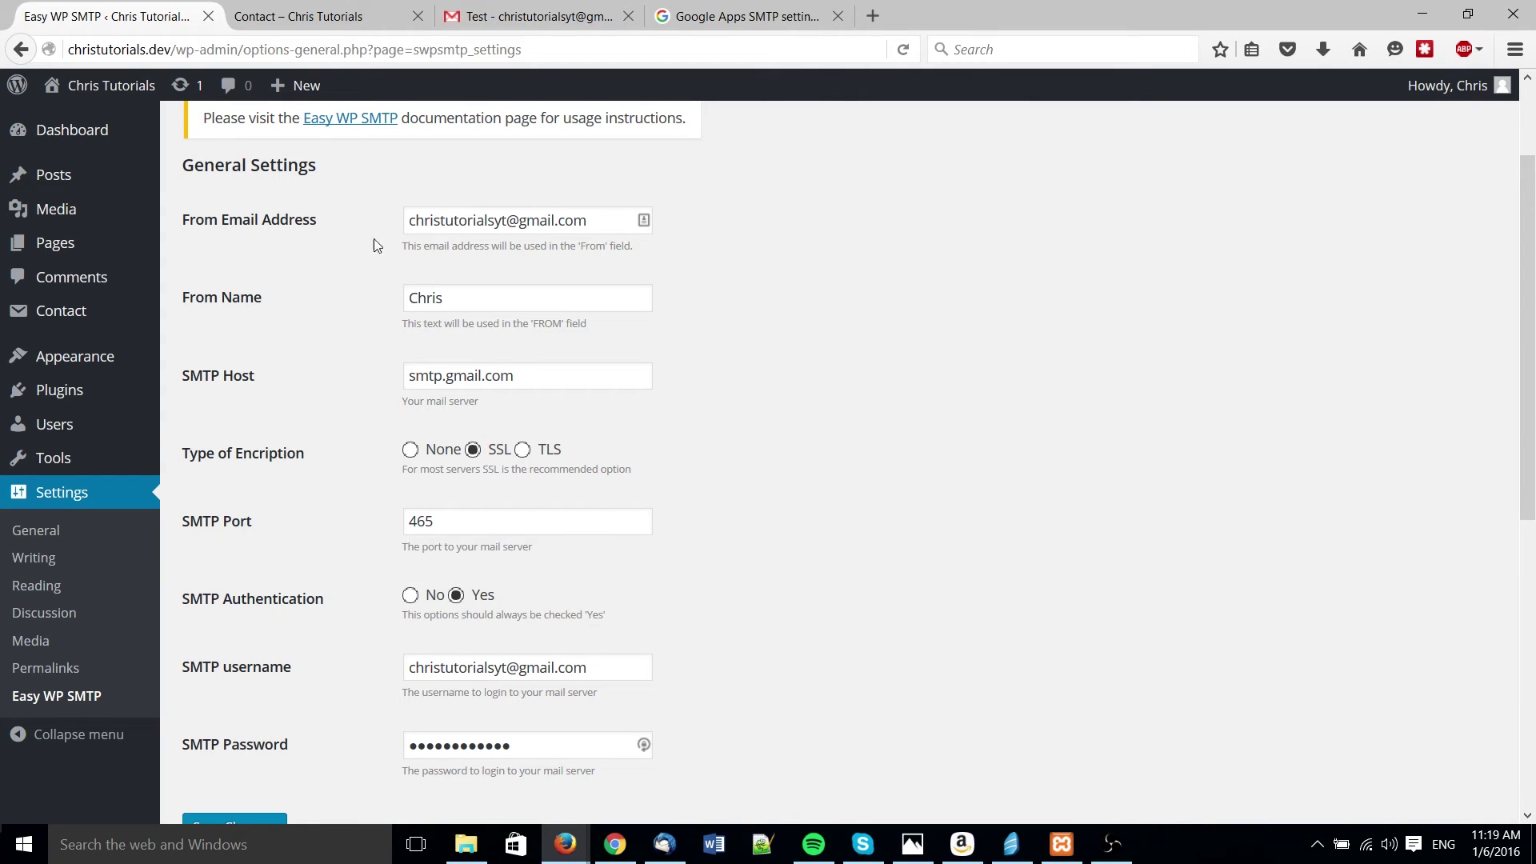
scroll(801, 299, up, 3)
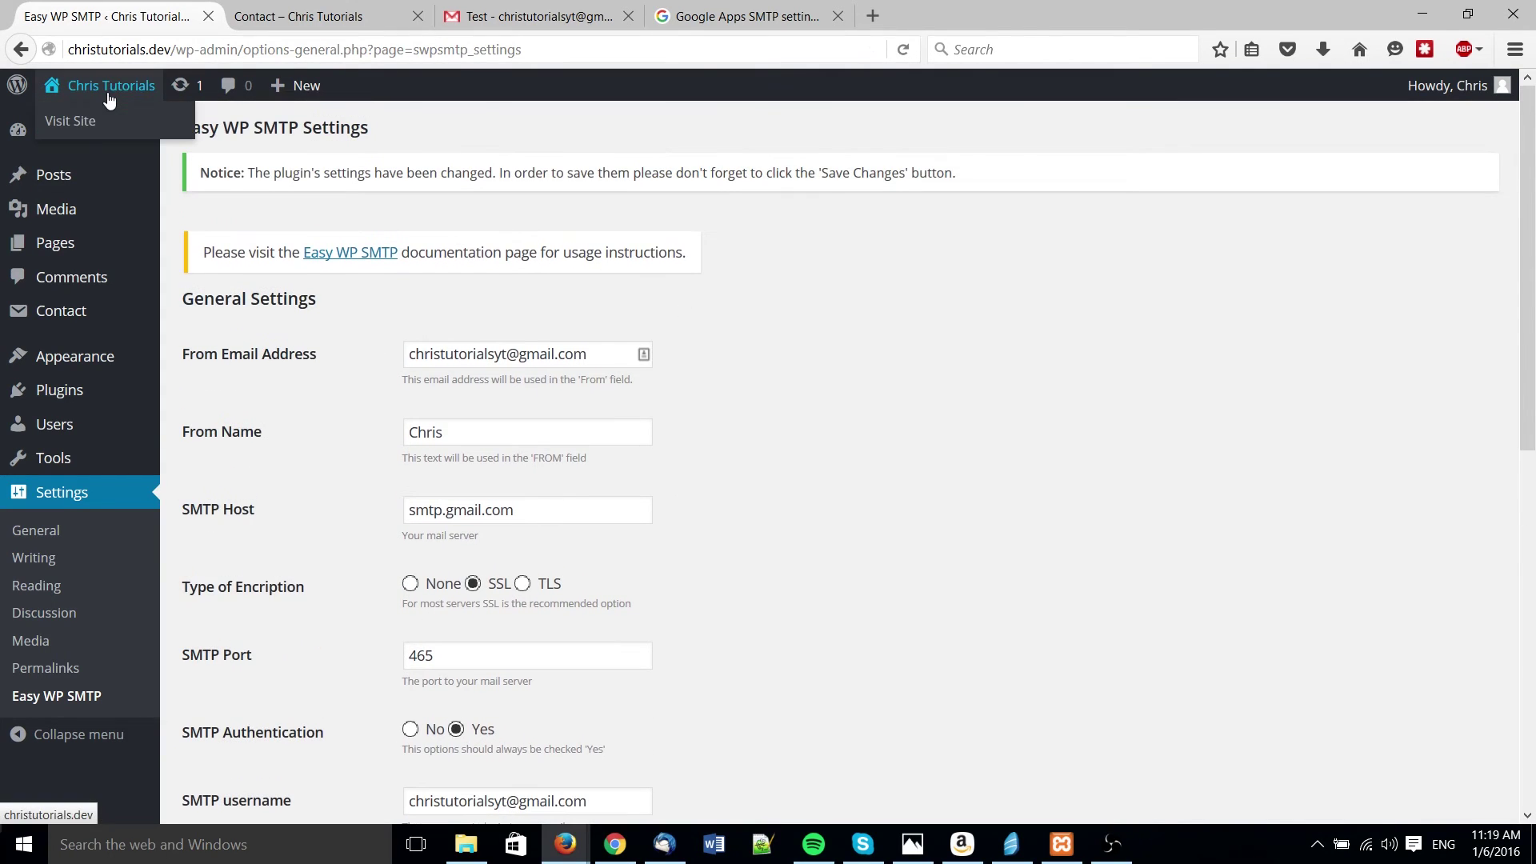
click(109, 96)
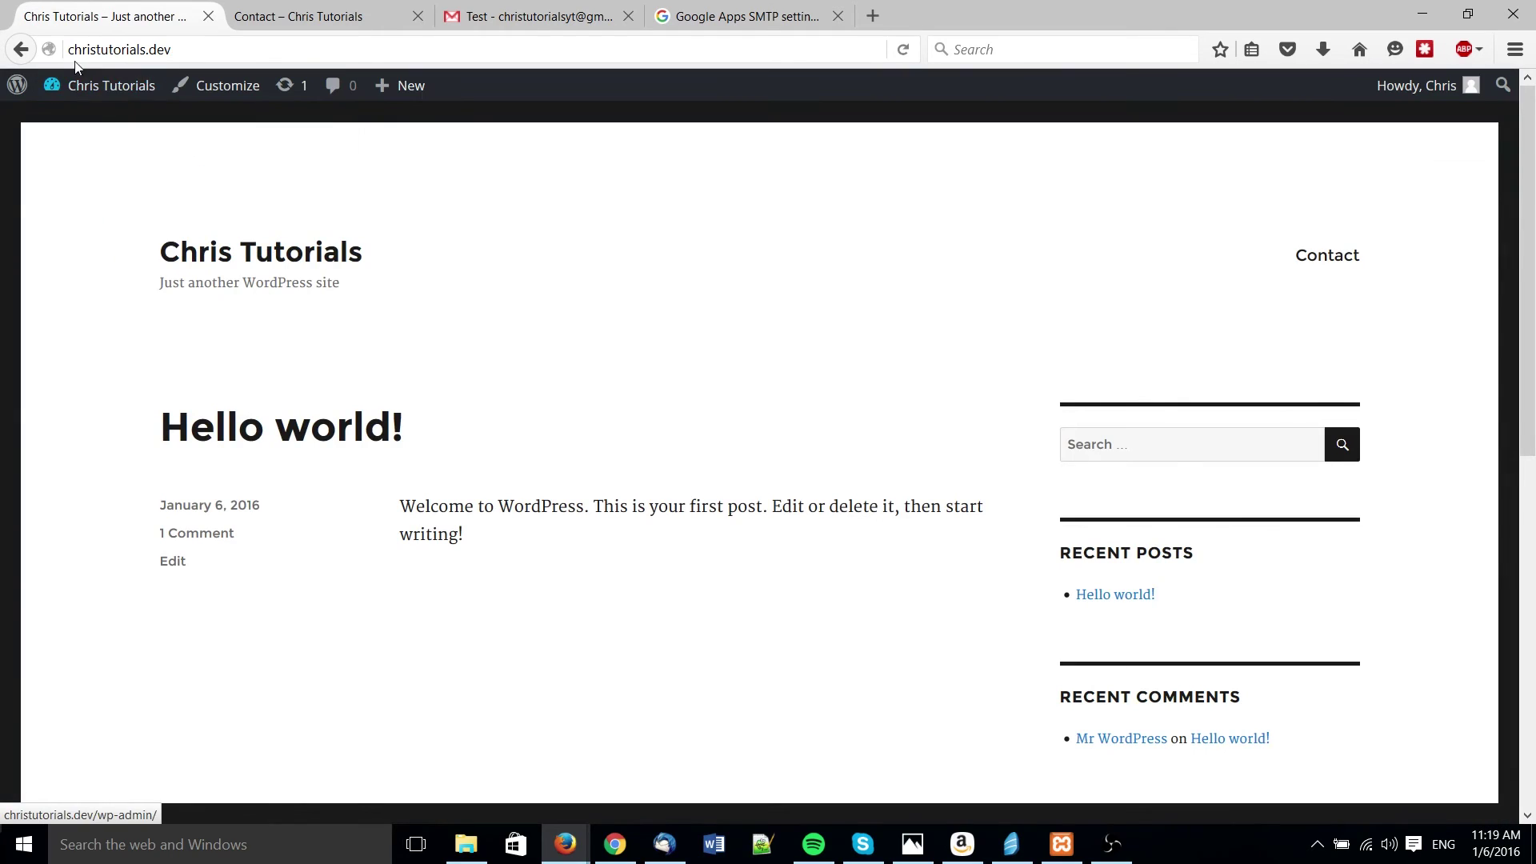
click(18, 49)
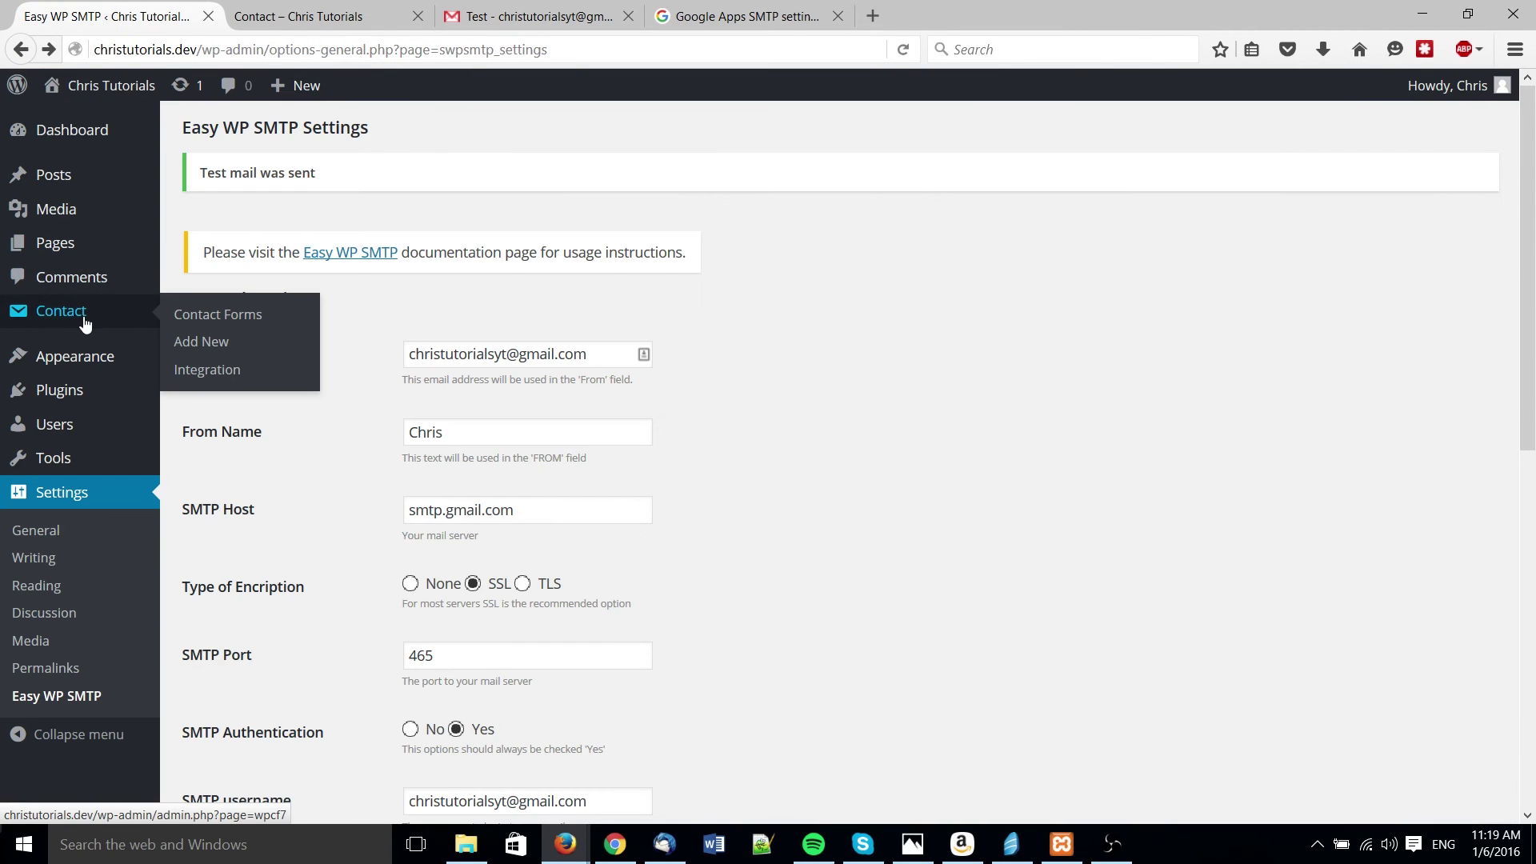
click(90, 323)
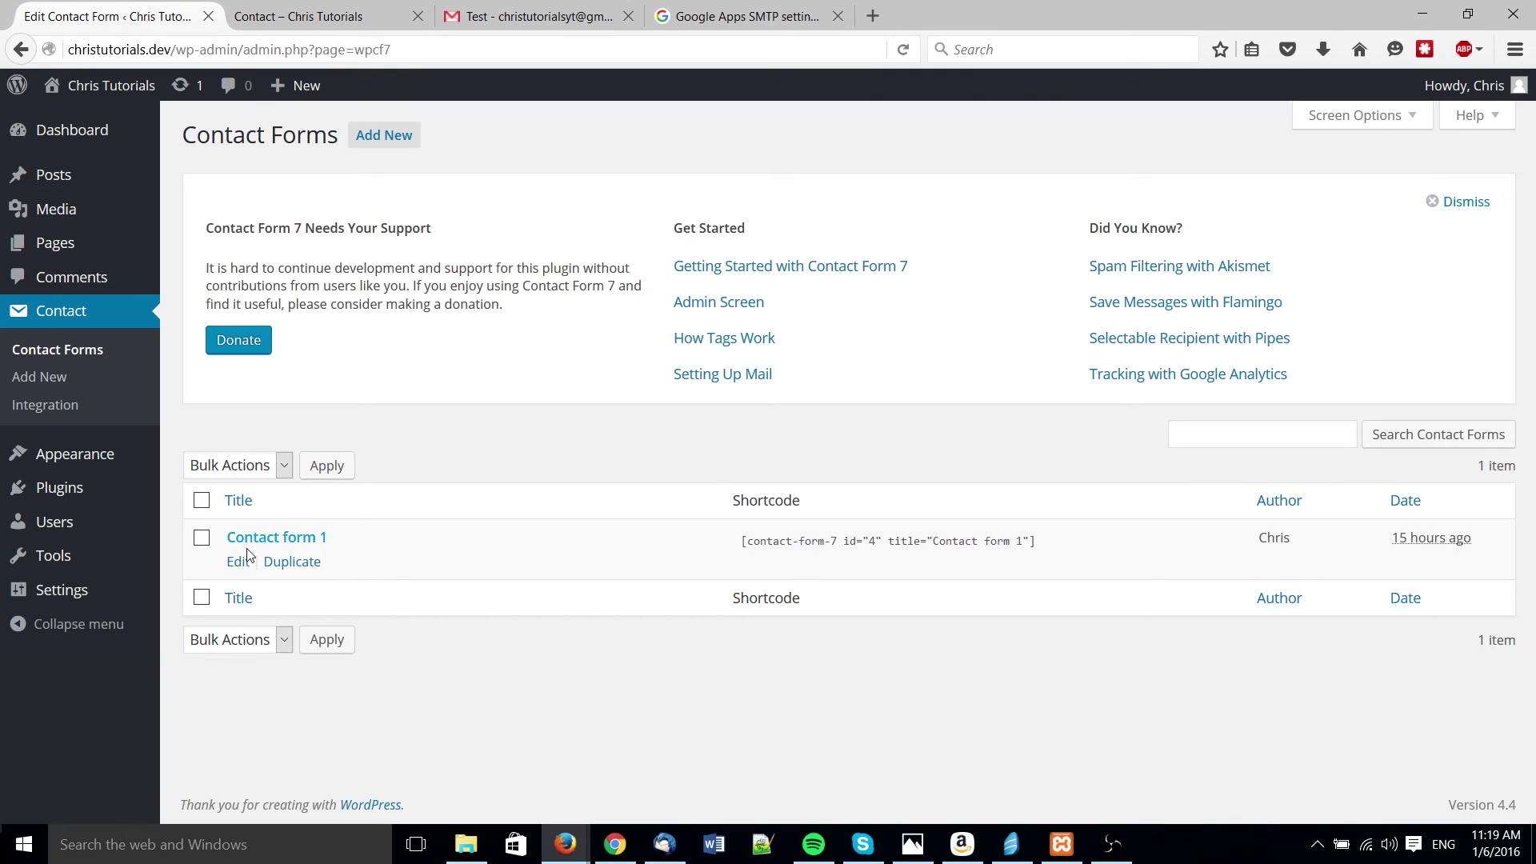
click(240, 564)
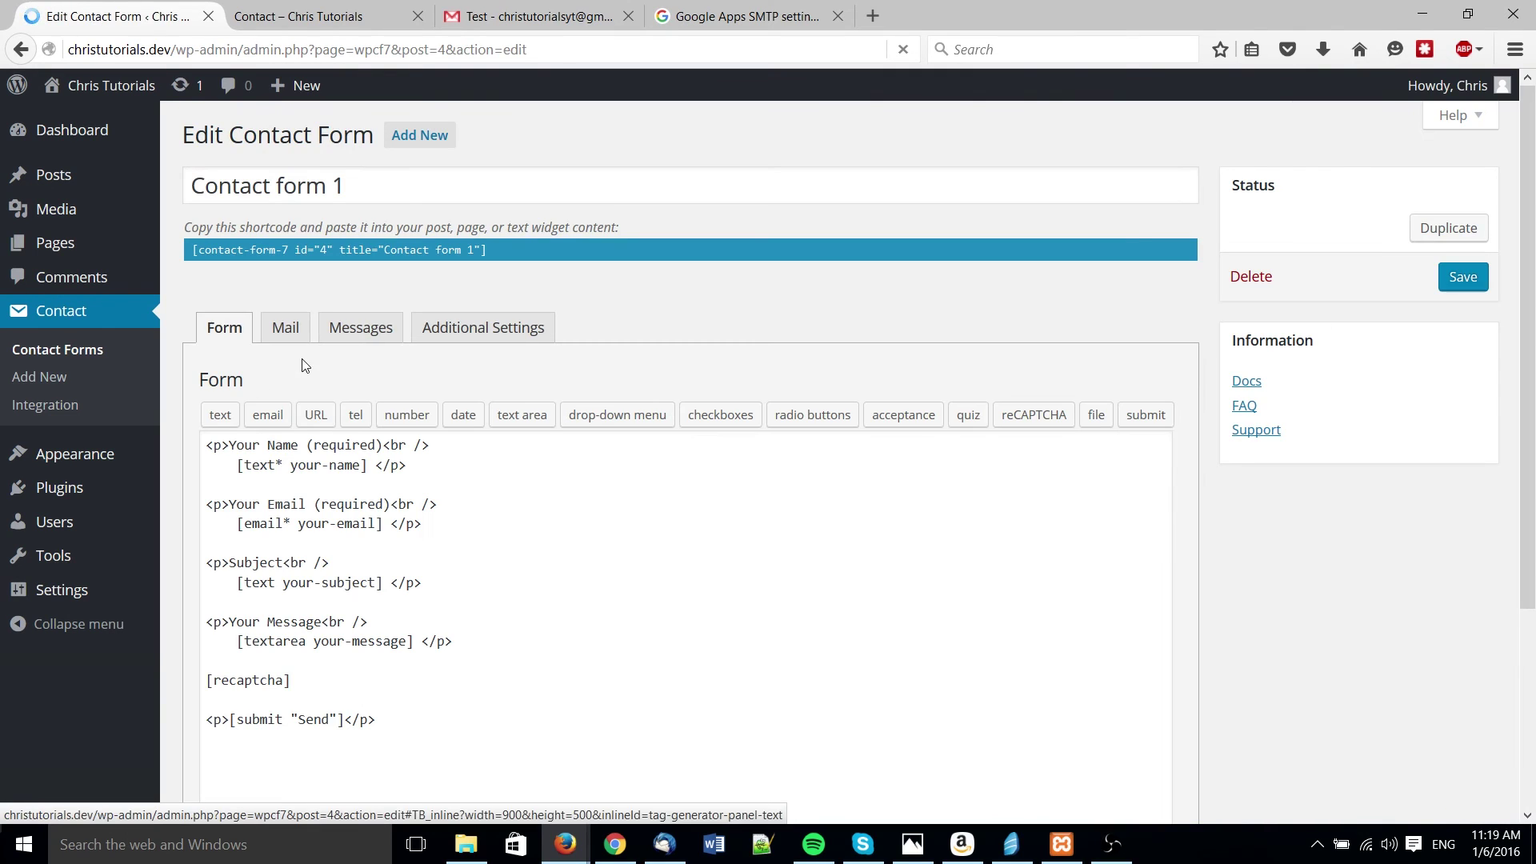
click(307, 326)
scroll(240, 370, down, 2)
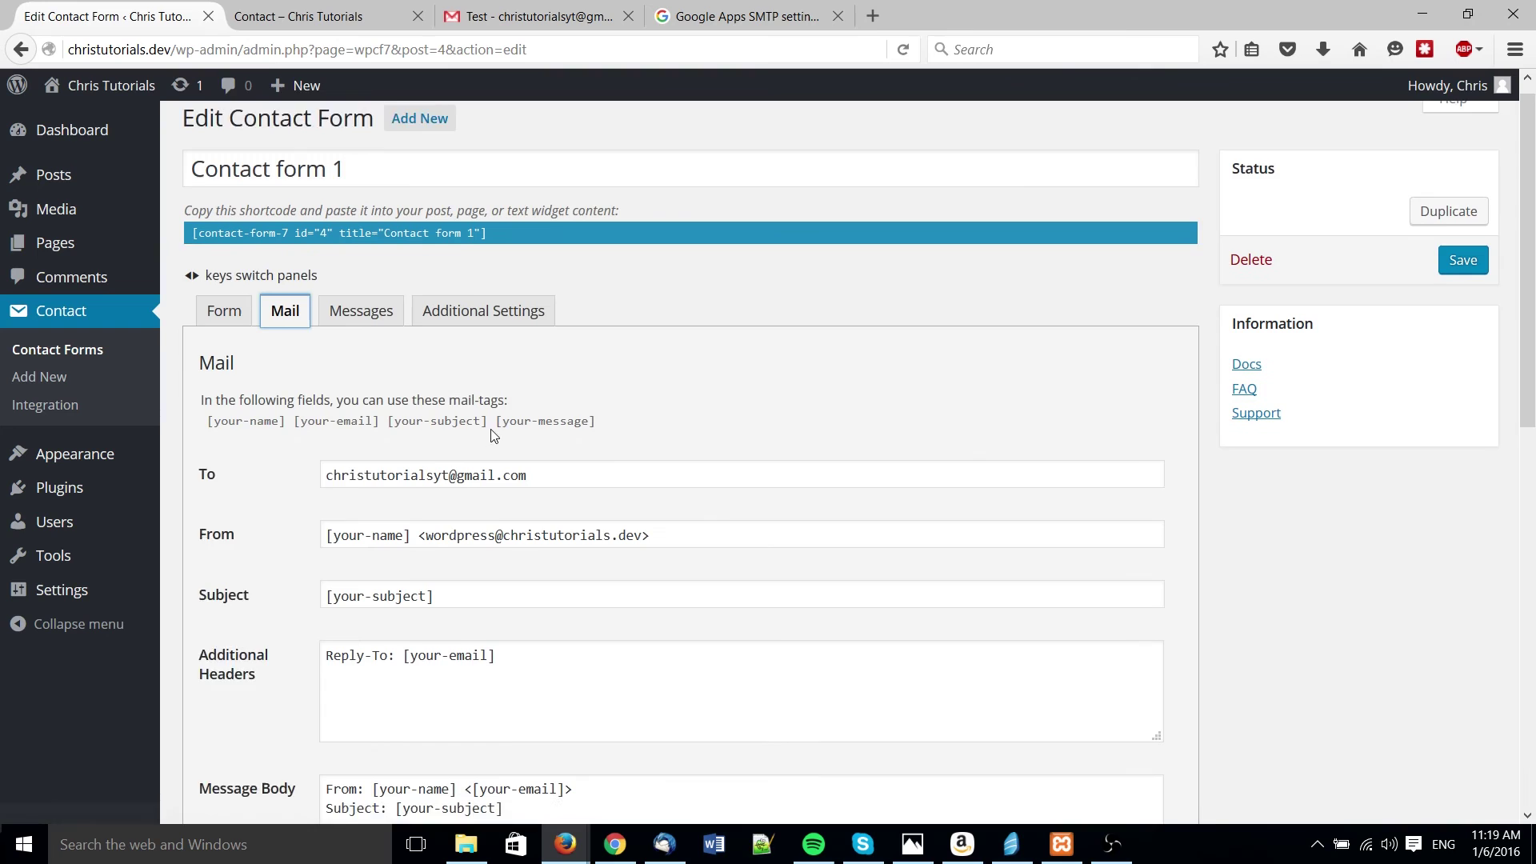
triple_click(579, 384)
click(675, 381)
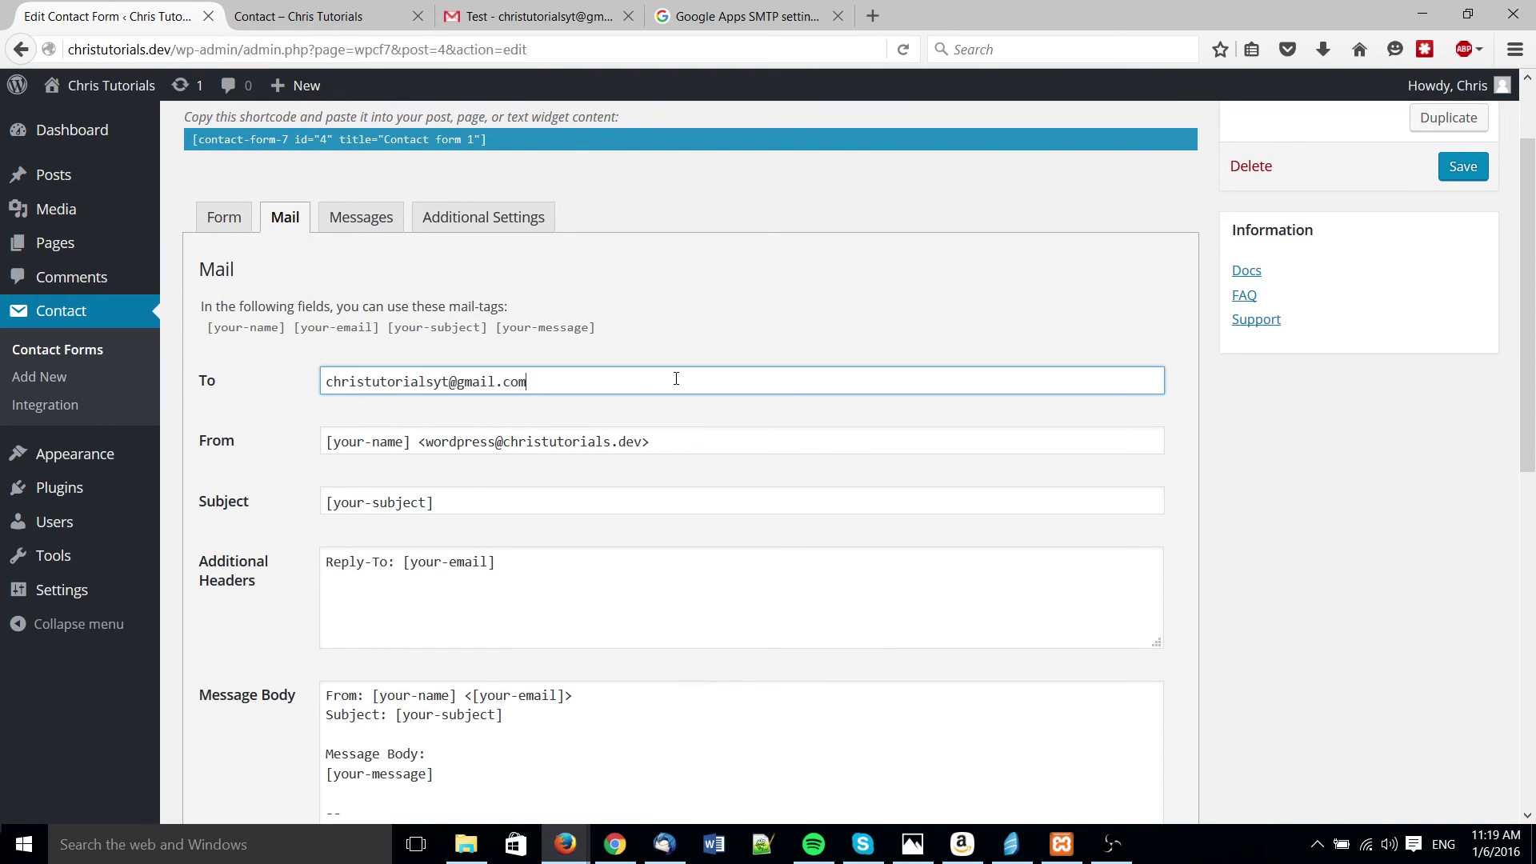
drag(675, 381, 407, 370)
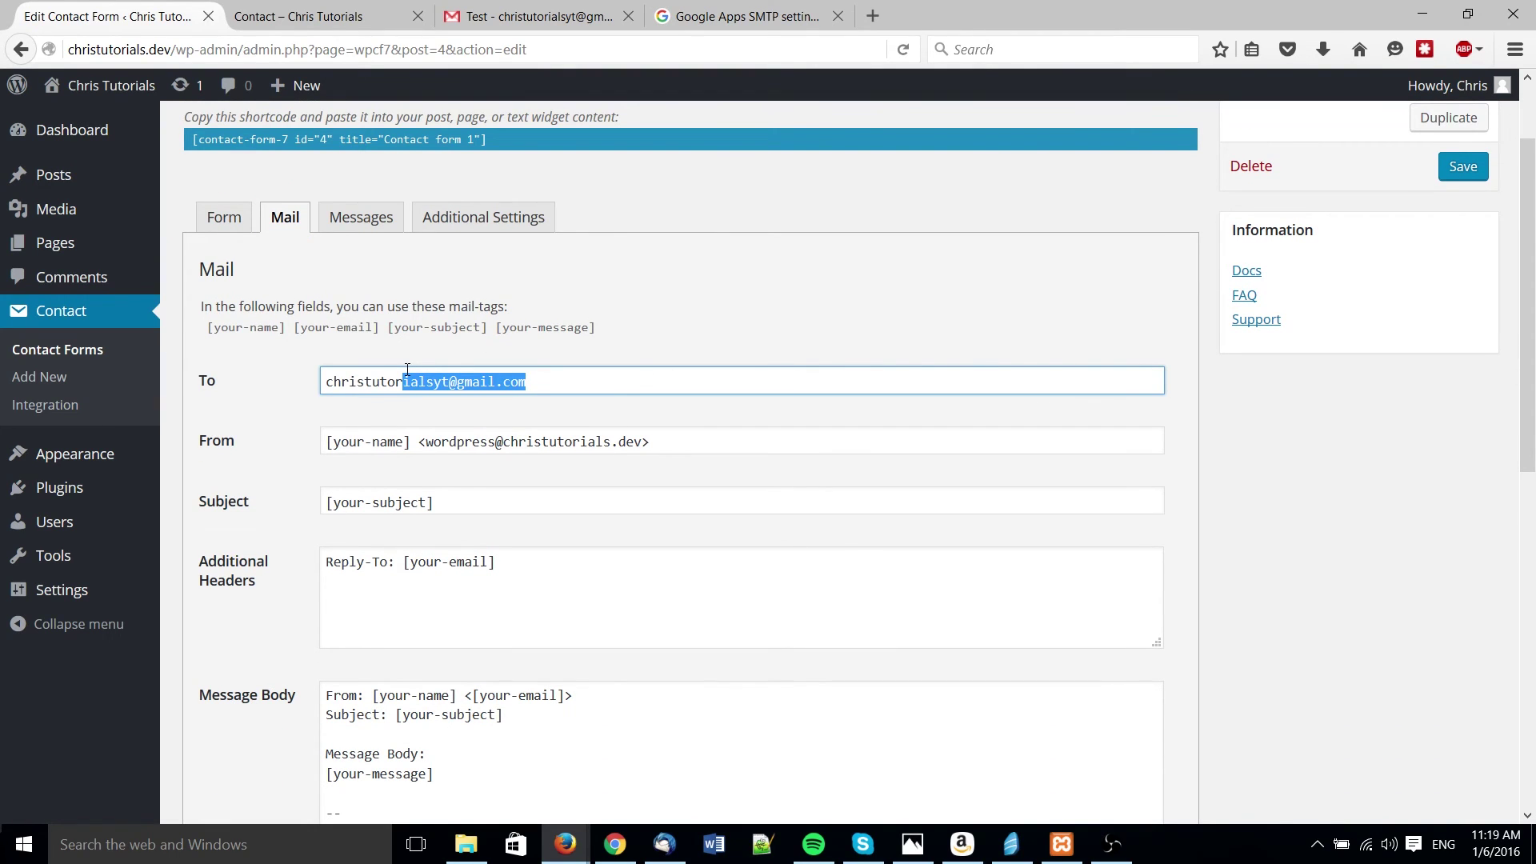
click(407, 381)
triple_click(407, 381)
scroll(250, 302, up, 2)
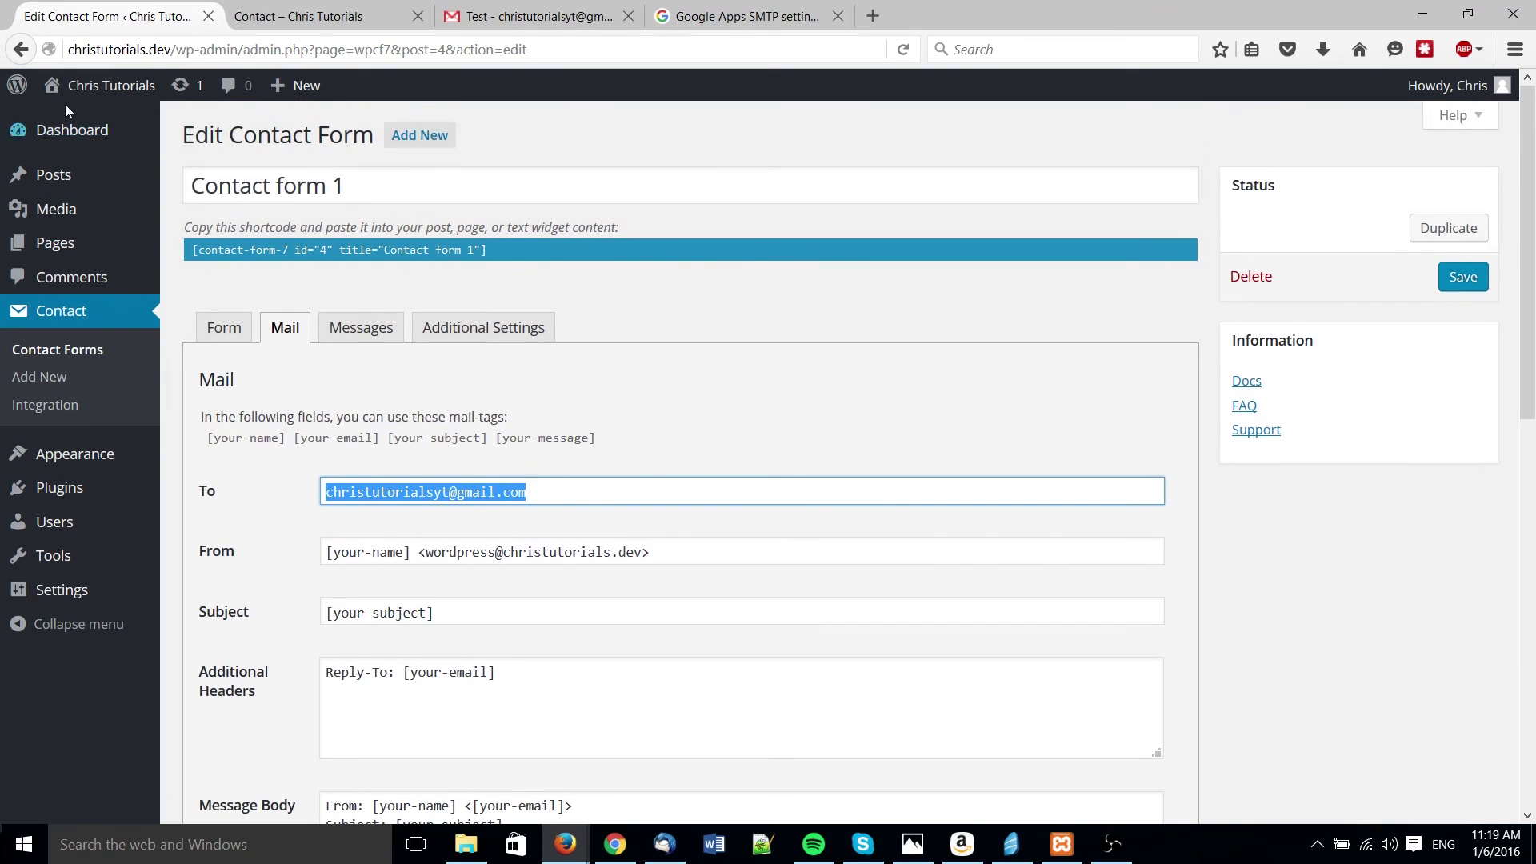
click(100, 88)
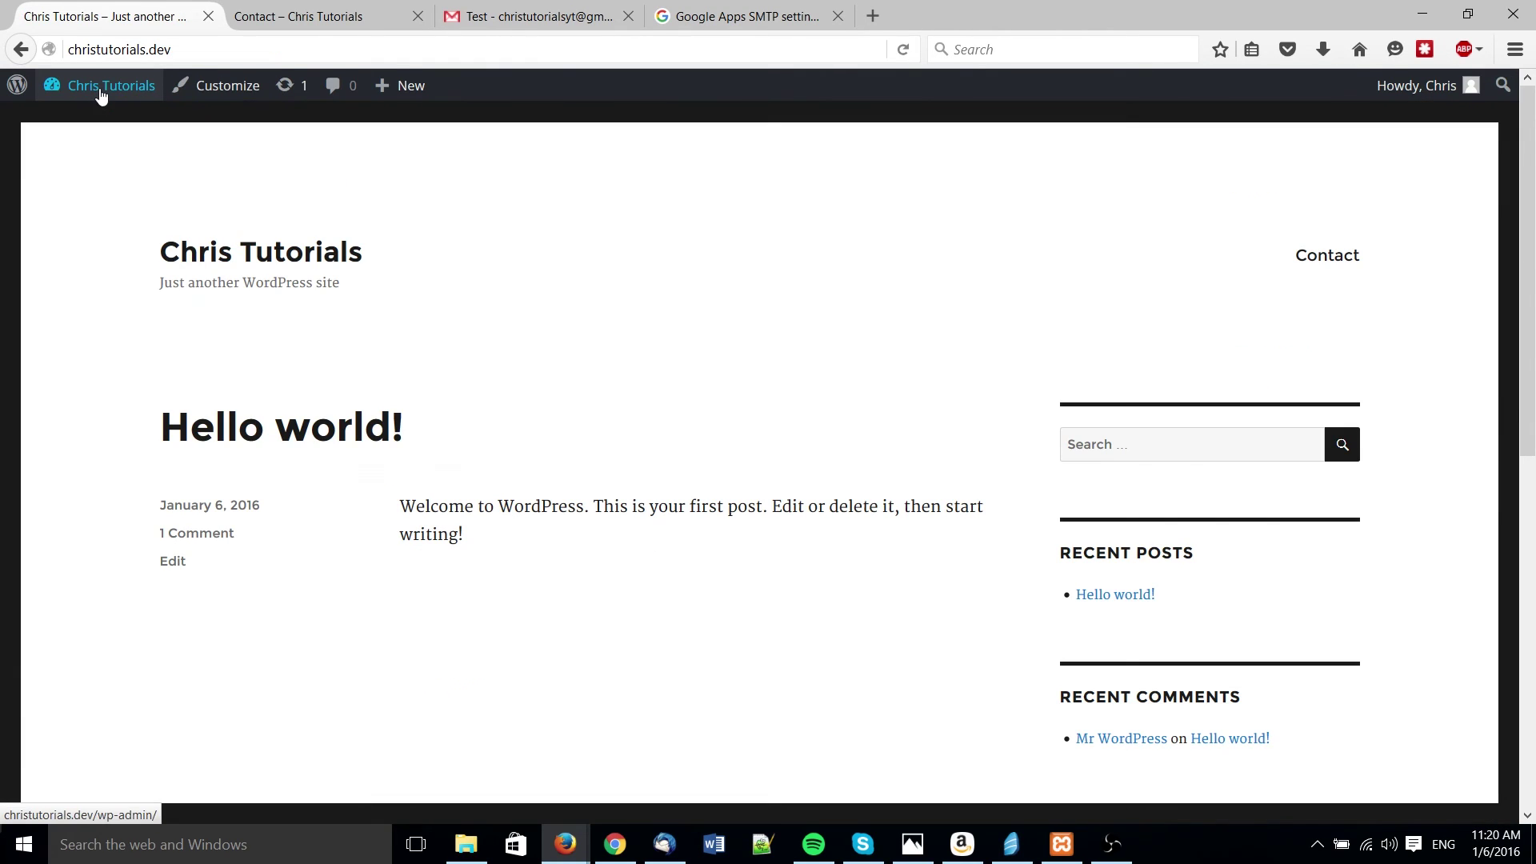
- On the Contact page, fill in the sender's name and Gmail address
click(1322, 256)
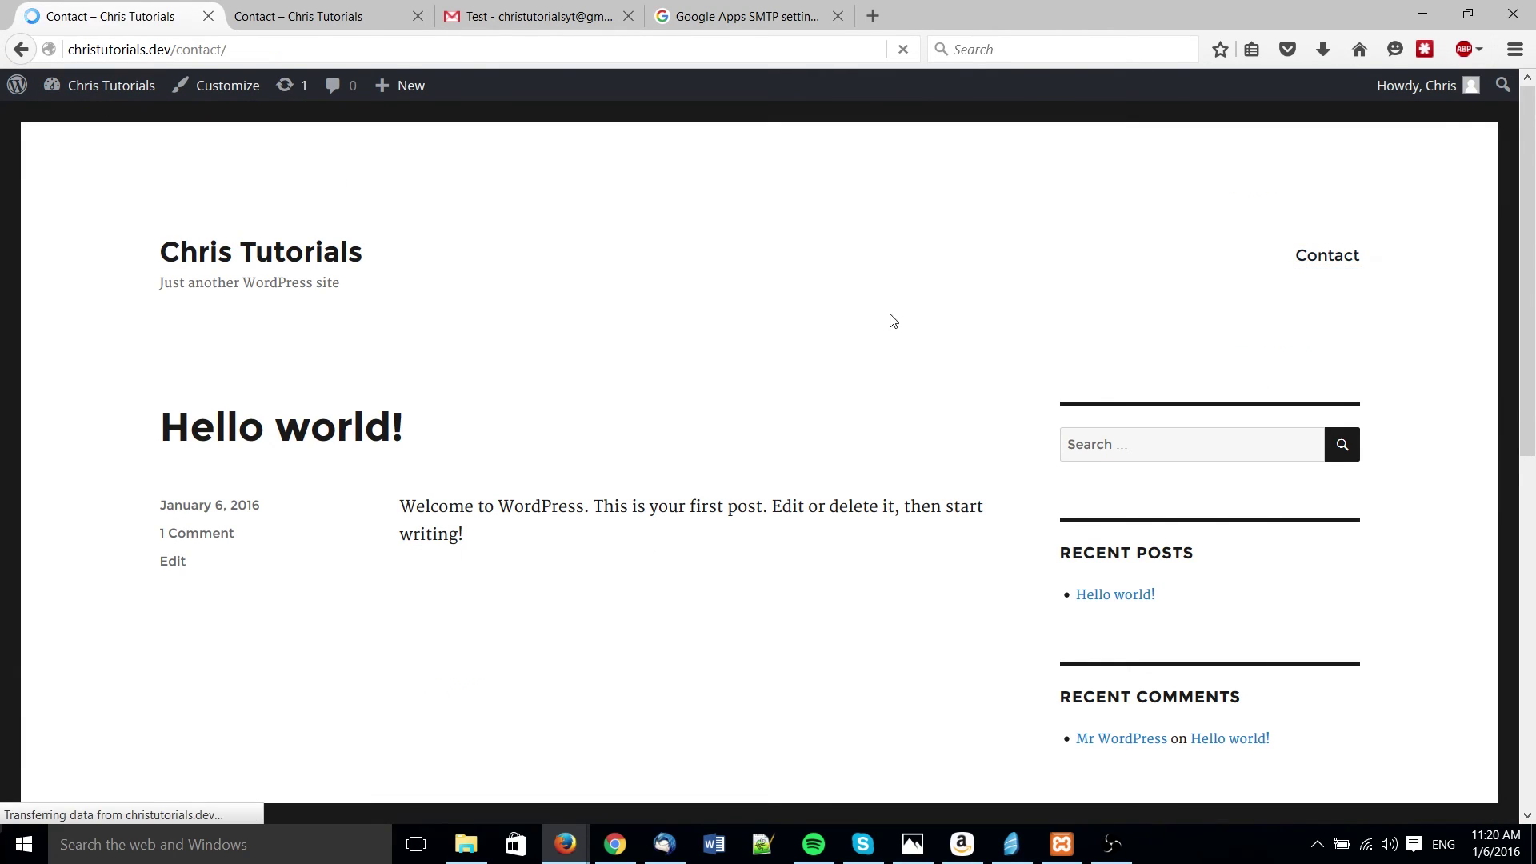
scroll(480, 280, down, 5)
scroll(398, 240, up, 2)
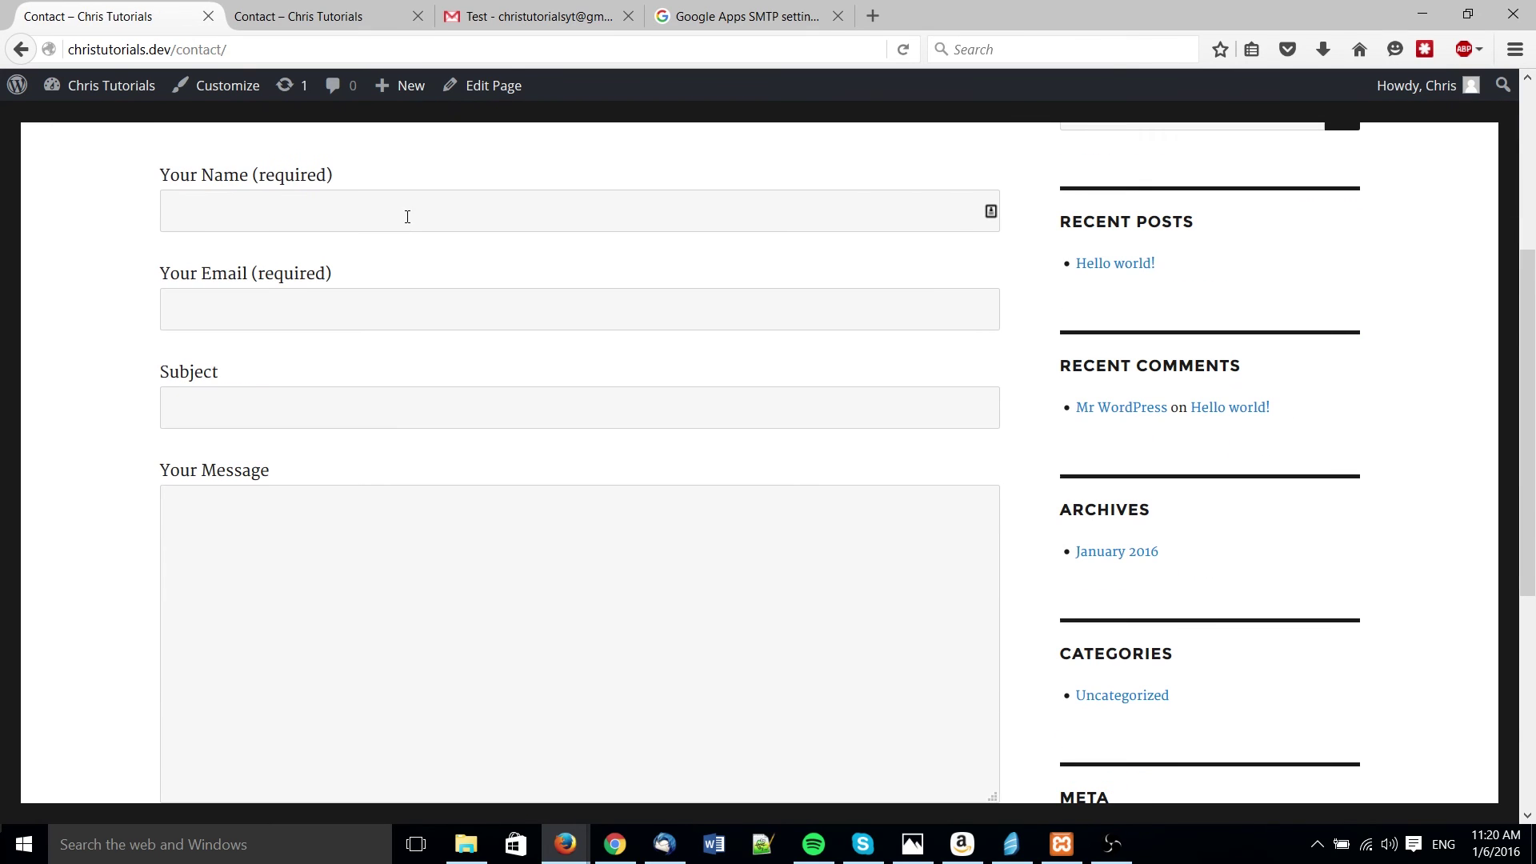
click(407, 230)
text(Chris)
key(Tab)
text(chj)
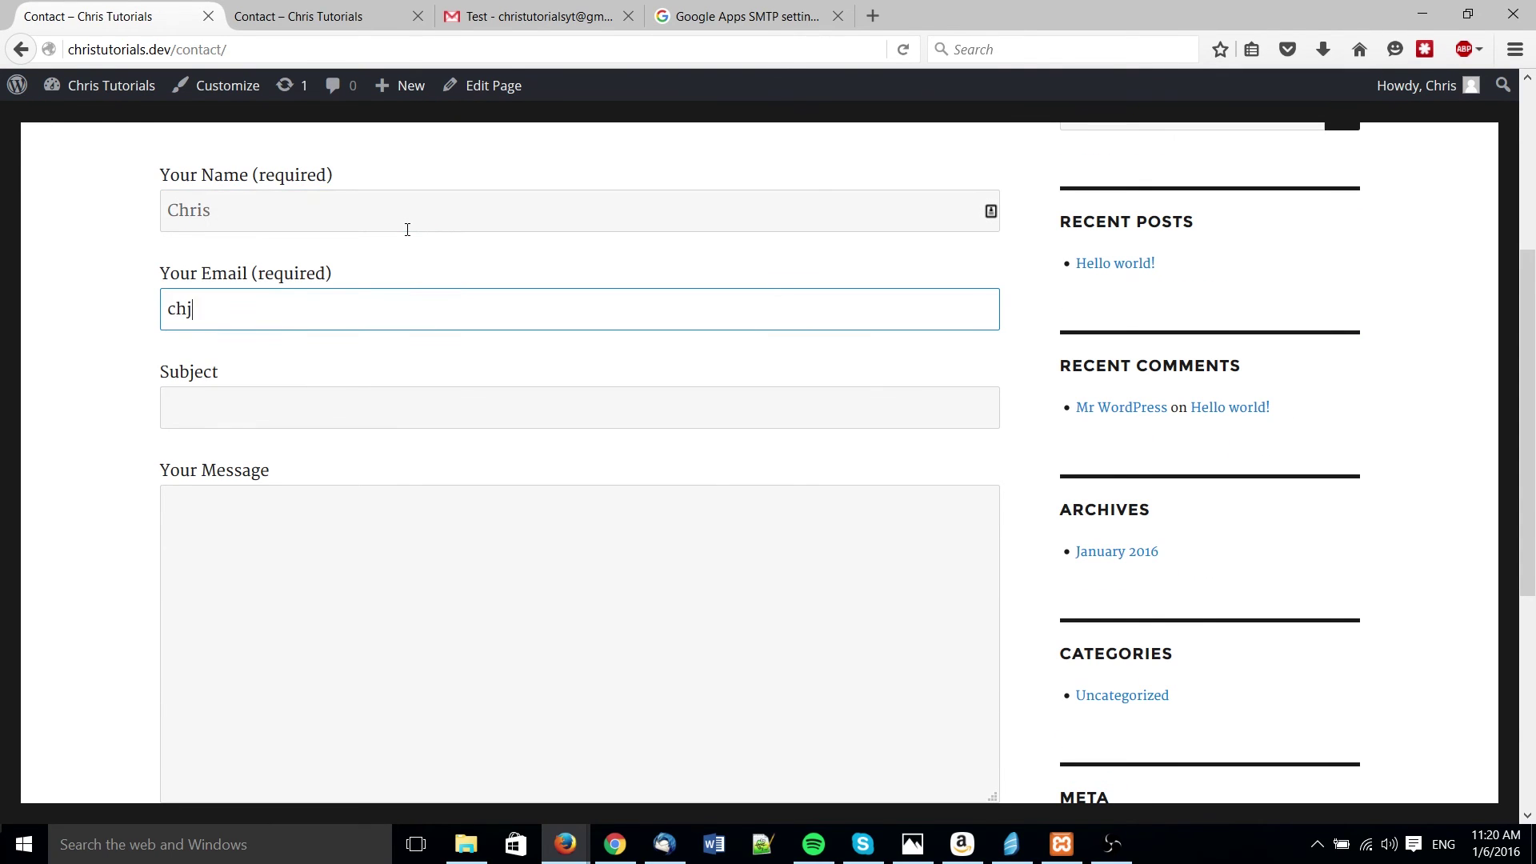
key(BackSpace)
key(BackSpace)
key(BackSpace)
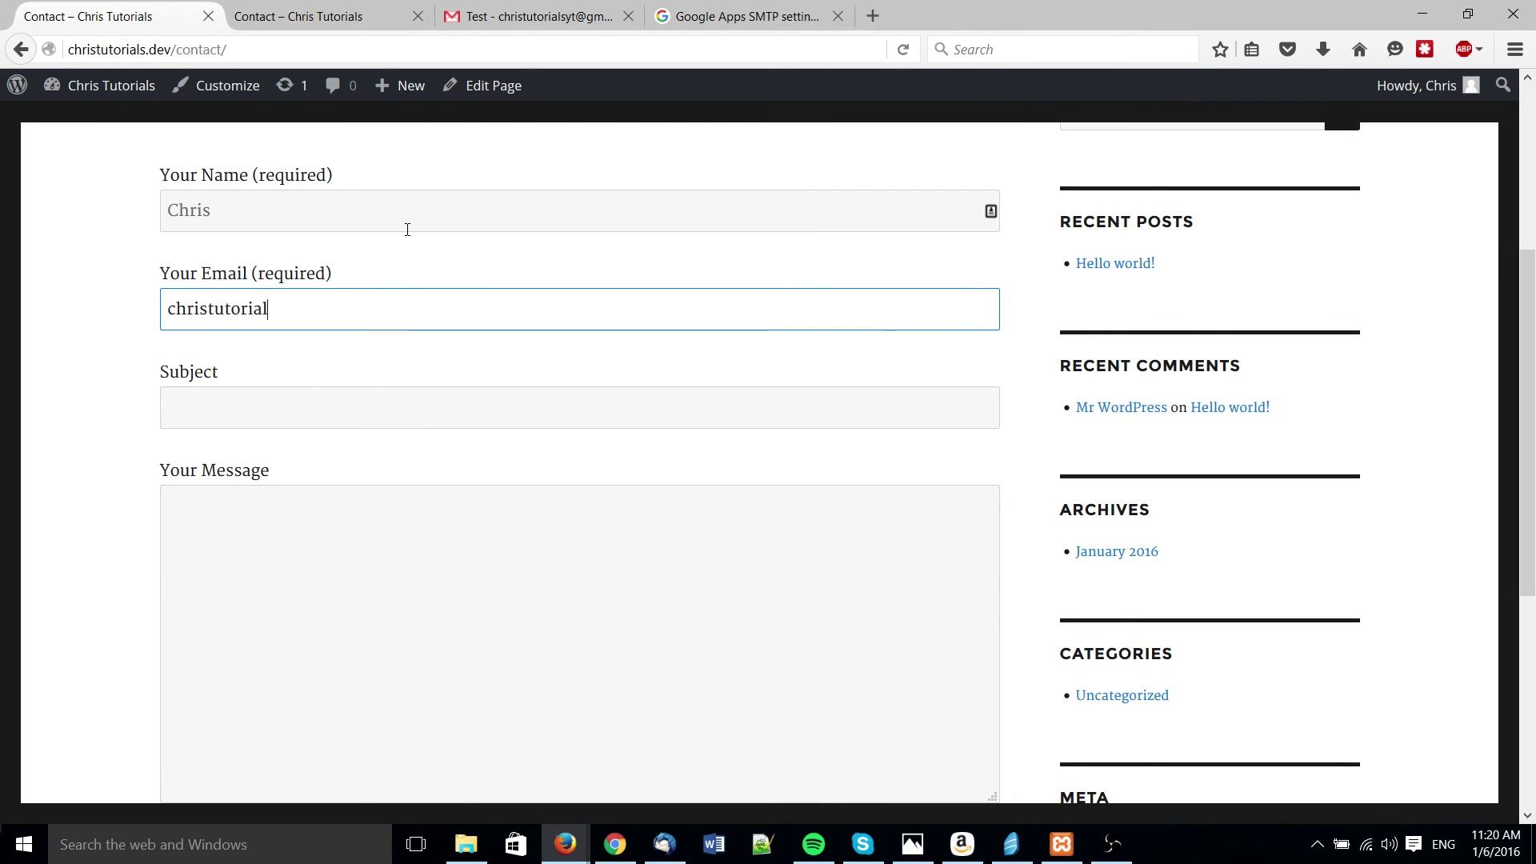
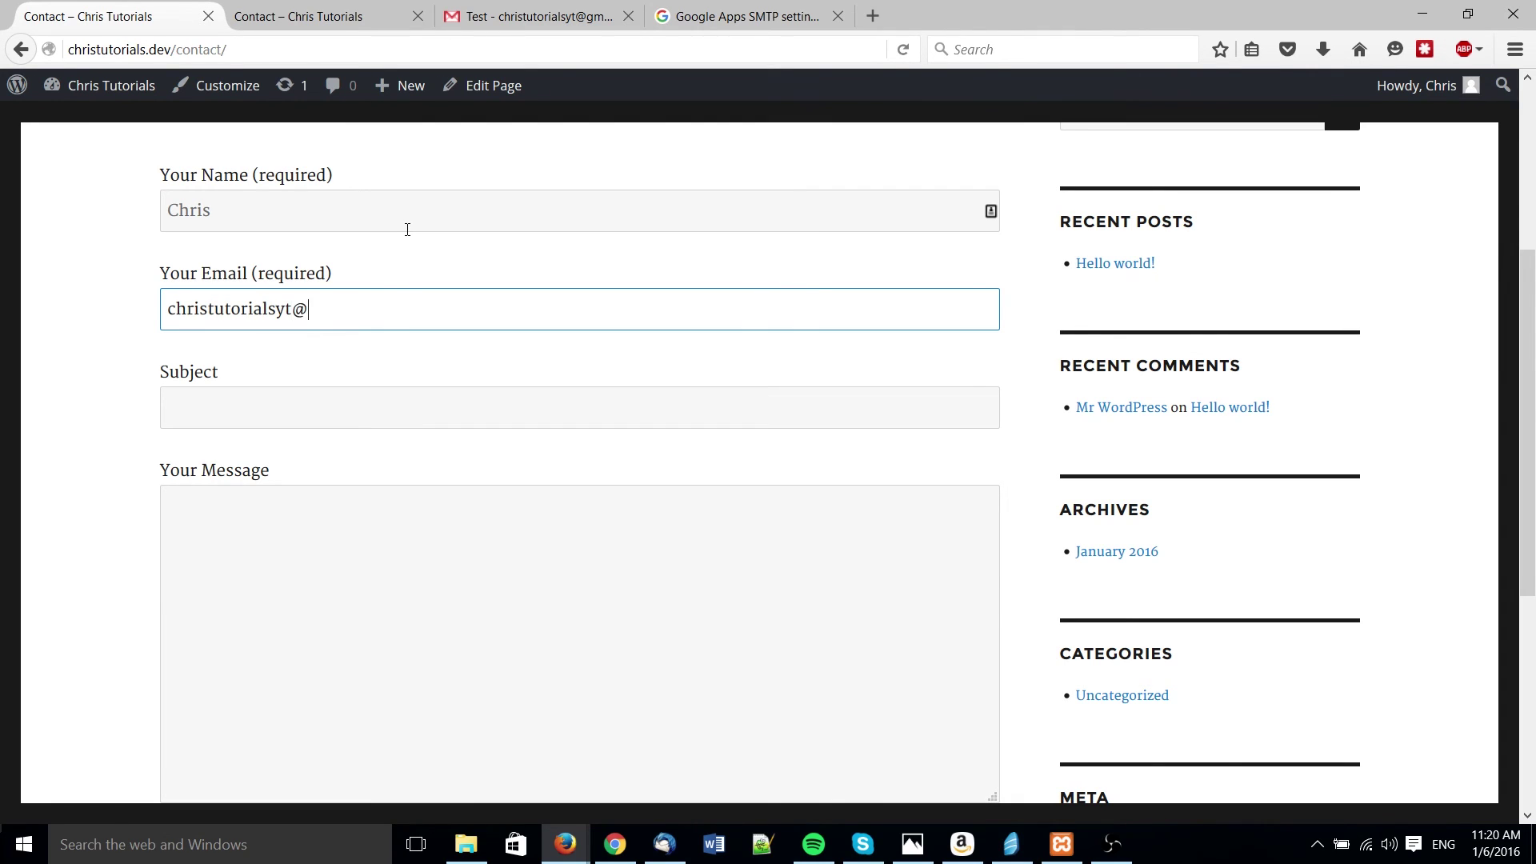
- Enter 'Test' as subject and message, pass the reCAPTCHA, and send the form
key(Tab)
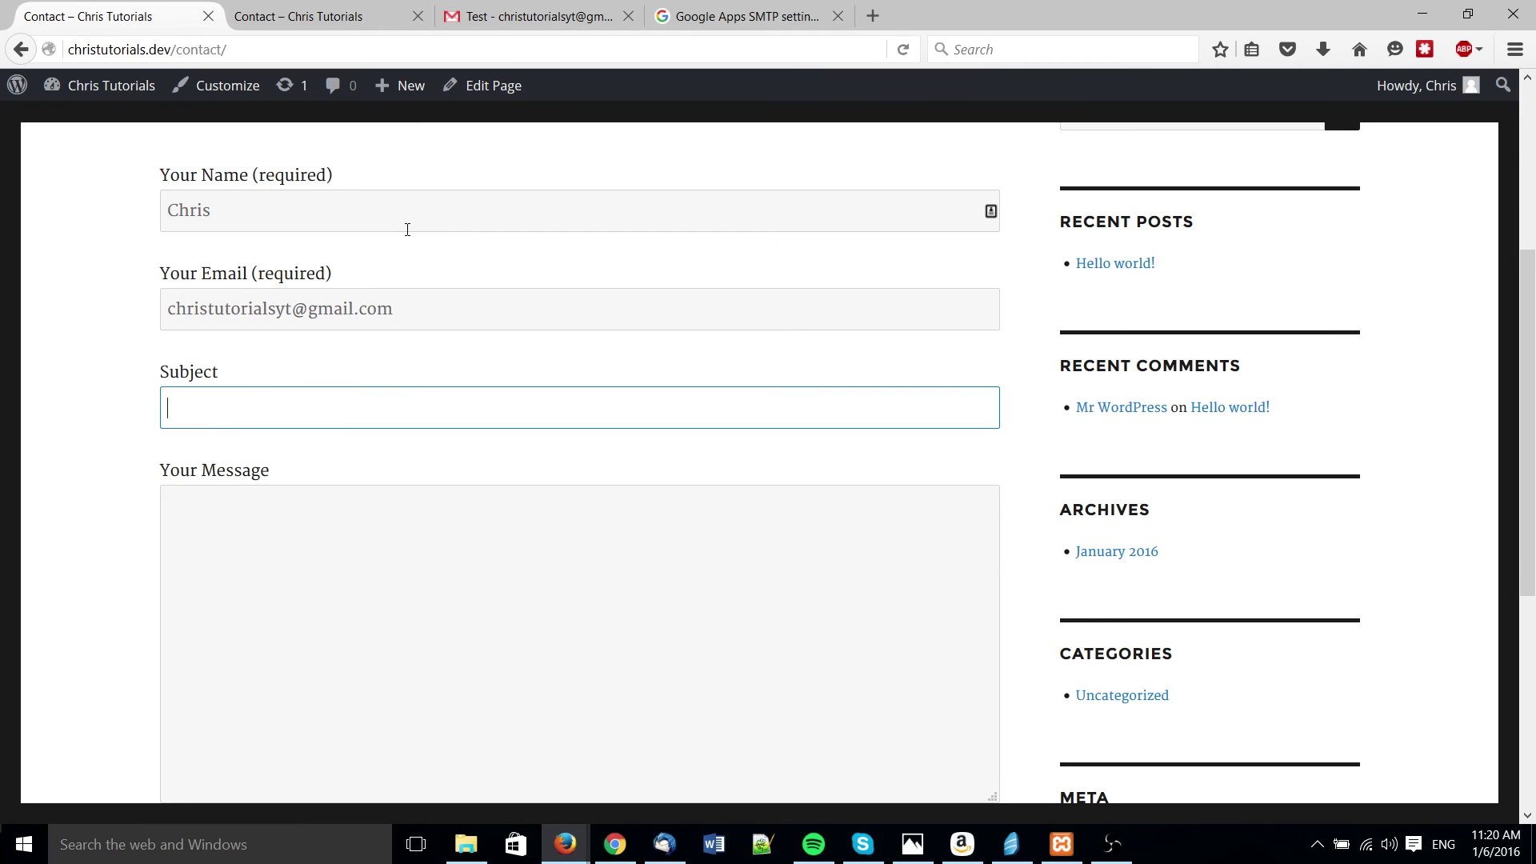
text(Test)
key(Tab)
text(Test)
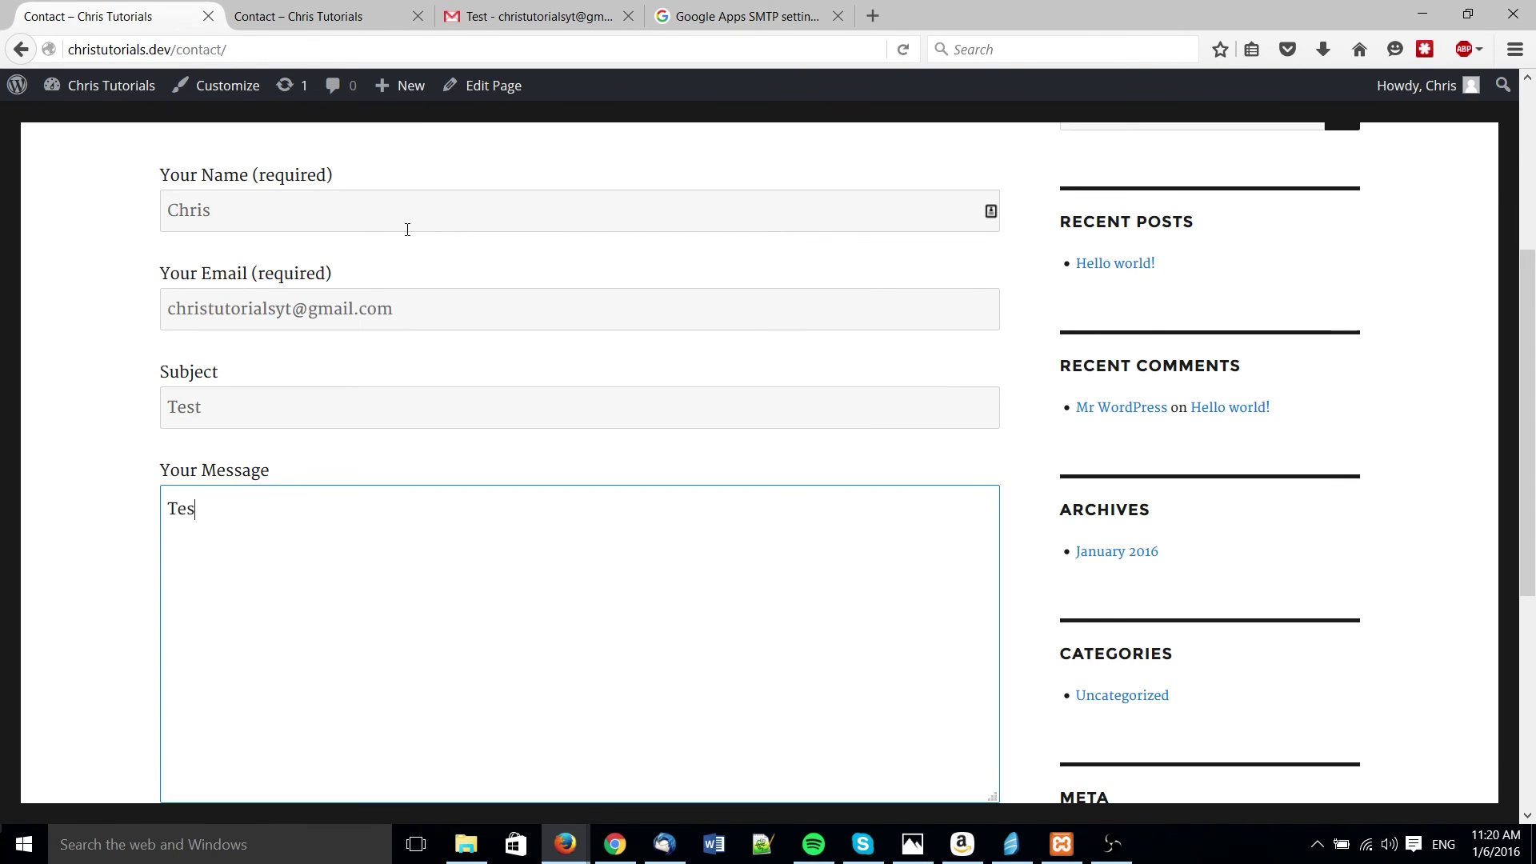
key(Tab)
click(191, 658)
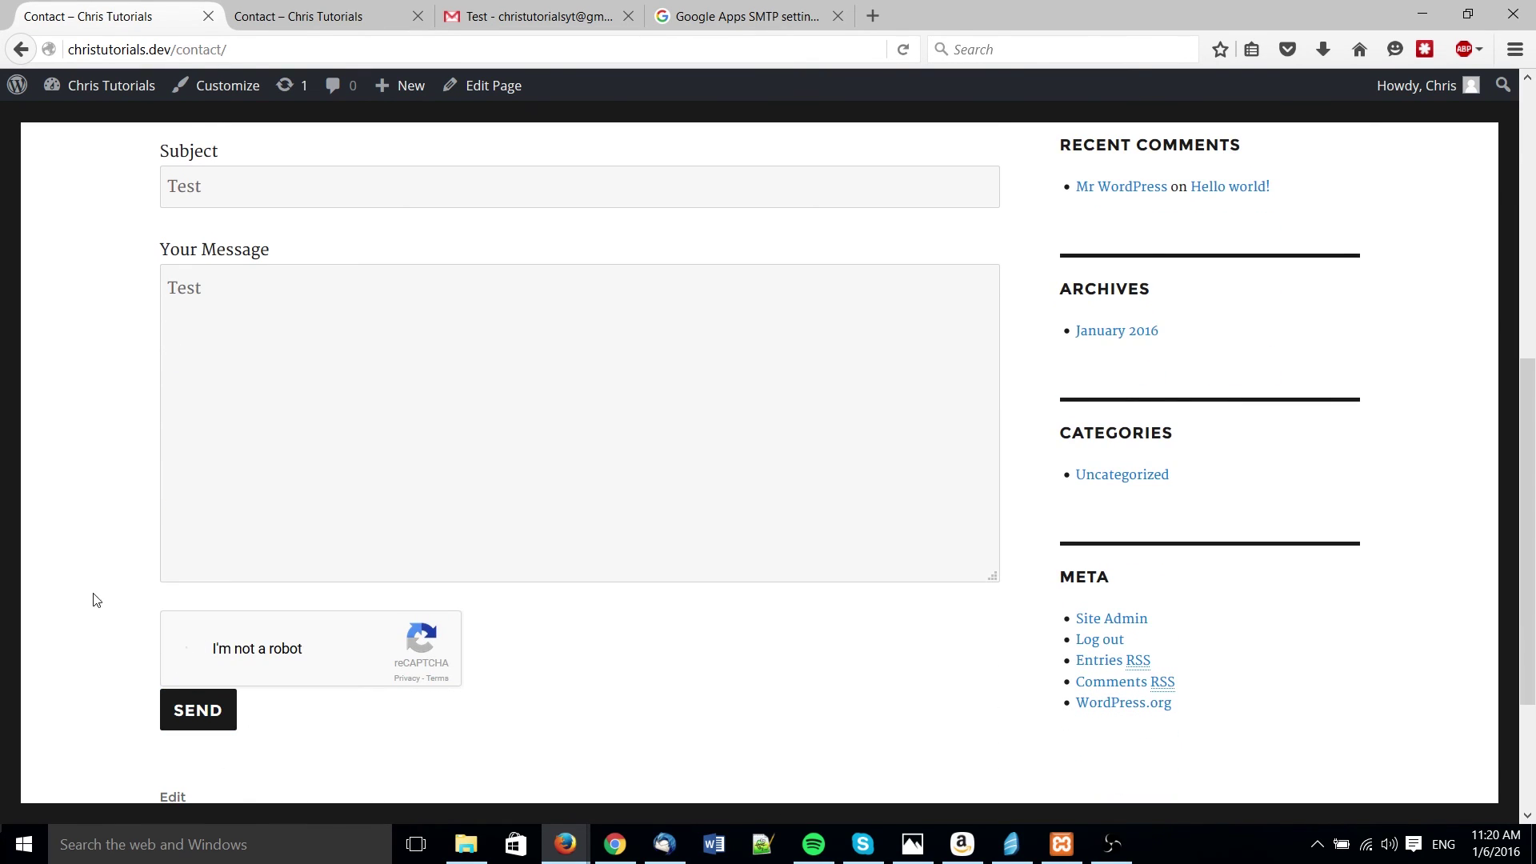
scroll(104, 560, down, 3)
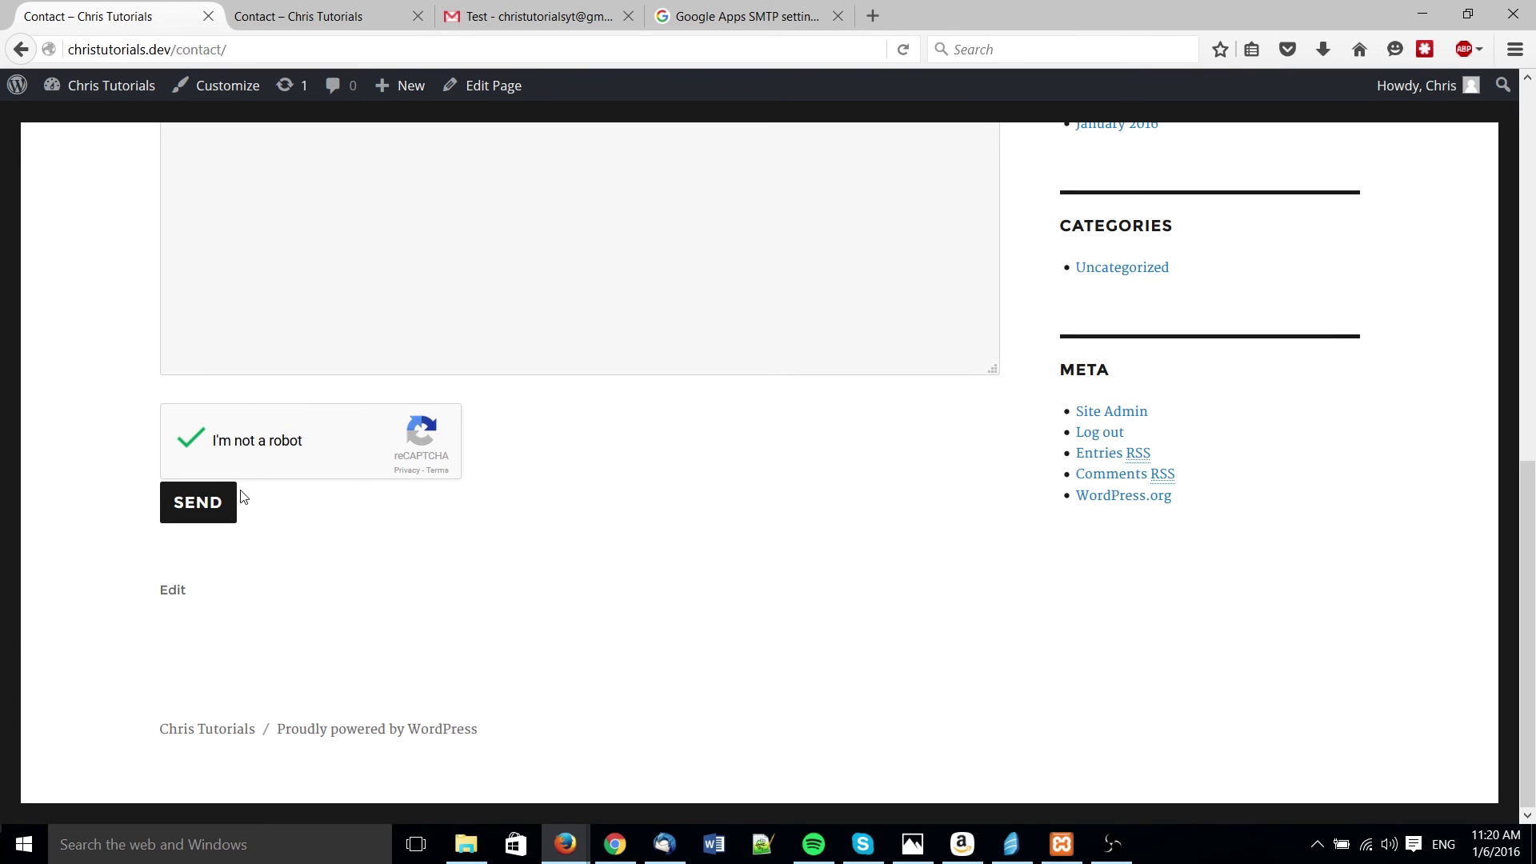
click(200, 511)
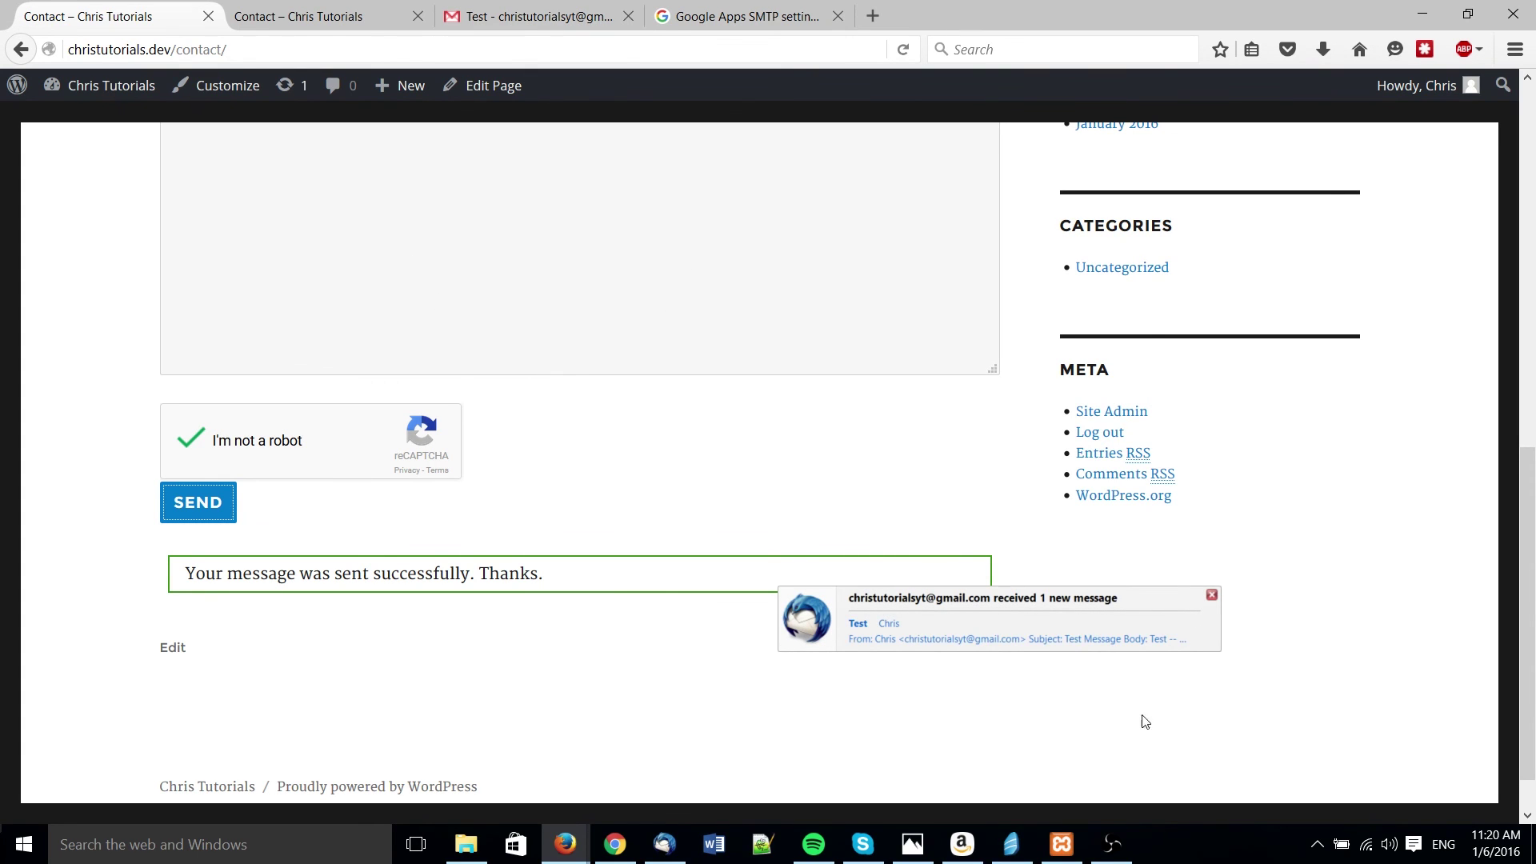
- Open the newest 'Test' message from the contact form in the Gmail inbox
click(470, 28)
click(130, 239)
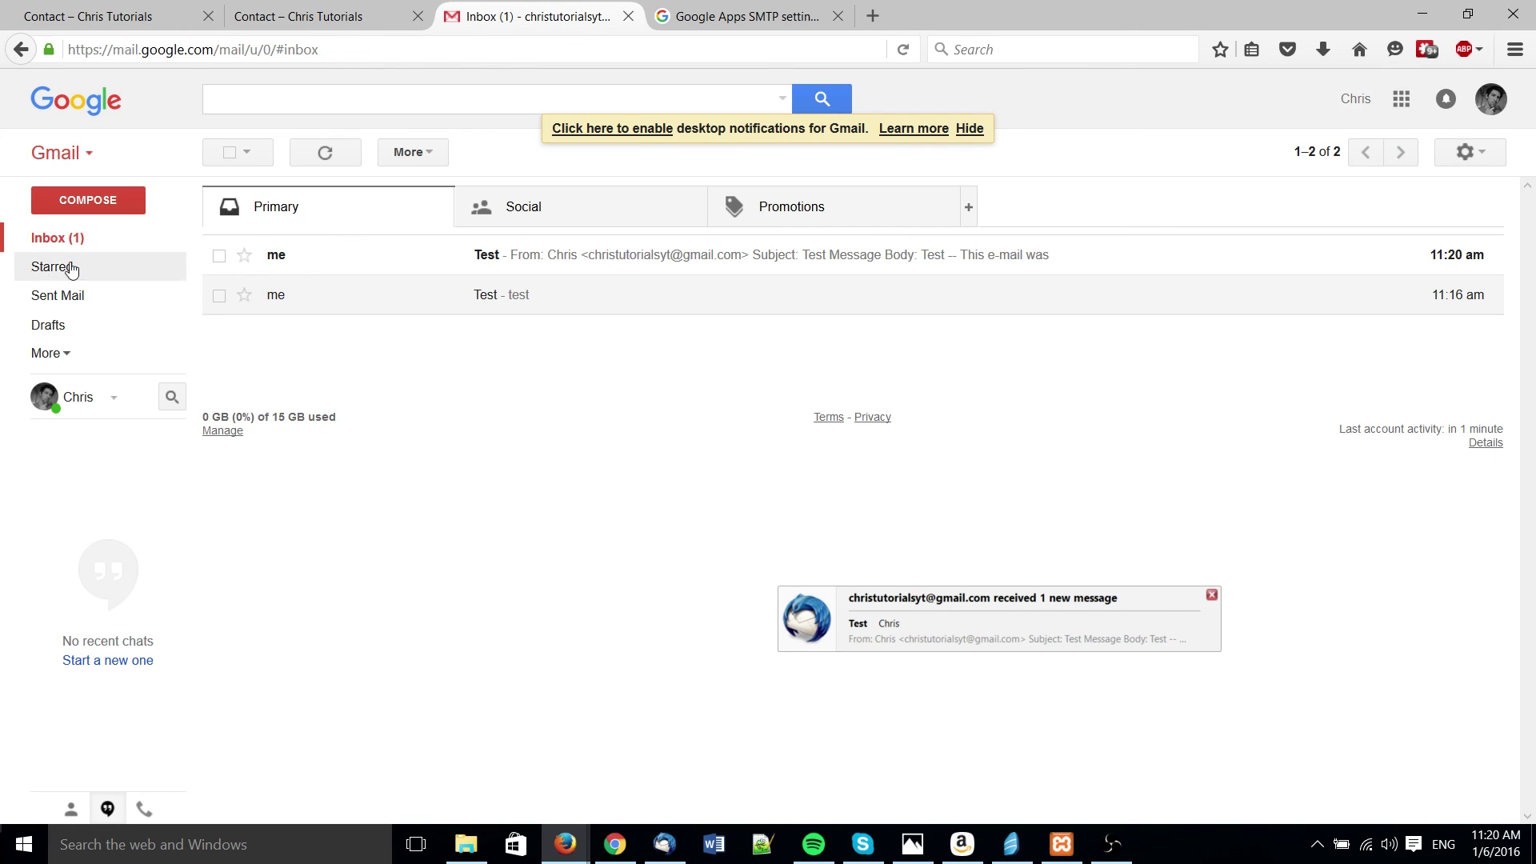
click(611, 259)
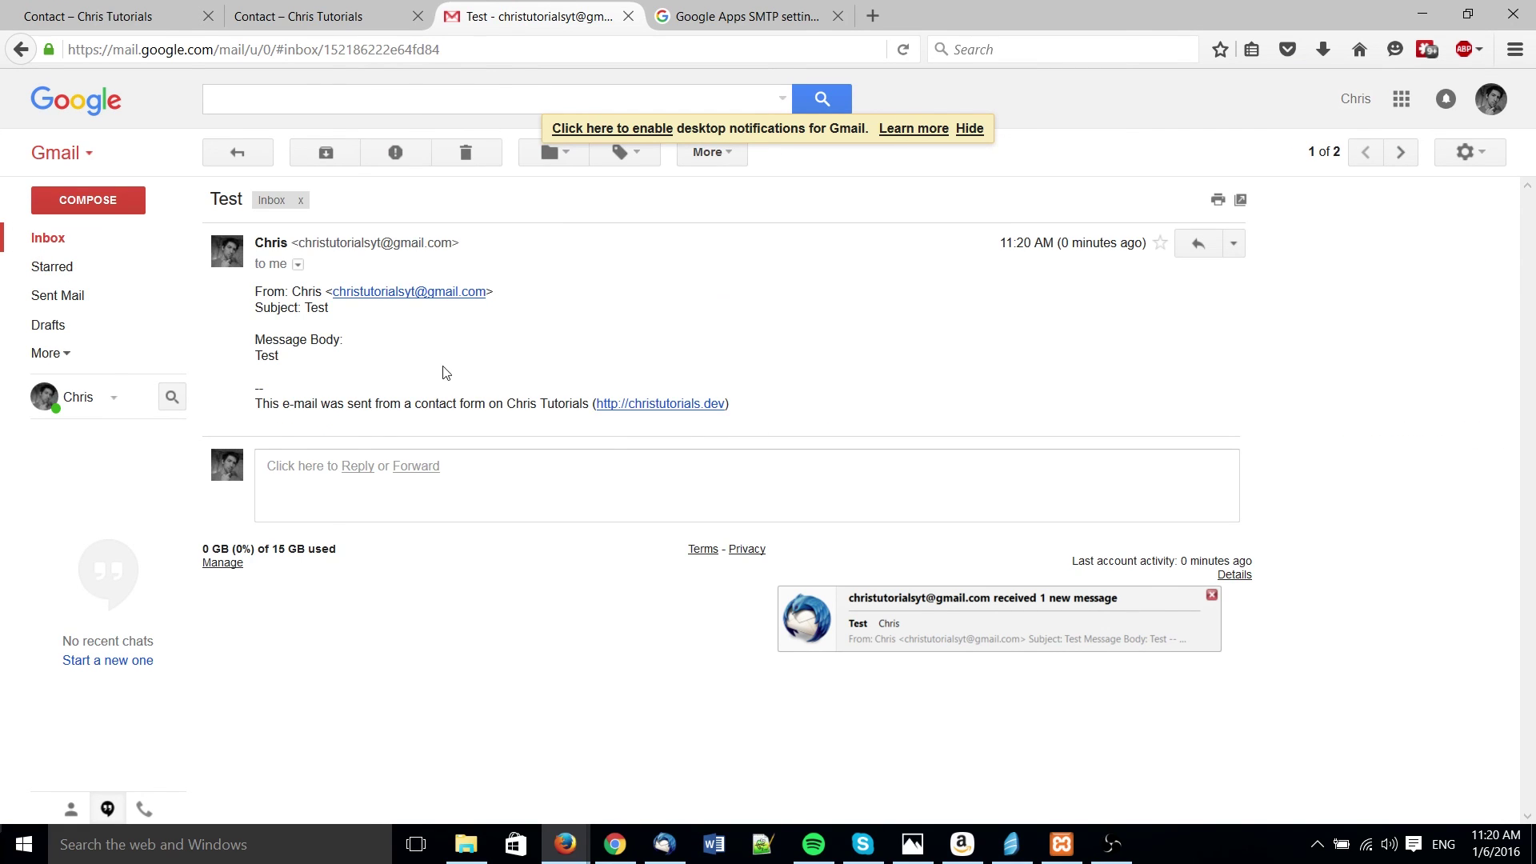
drag(819, 435, 254, 295)
click(246, 302)
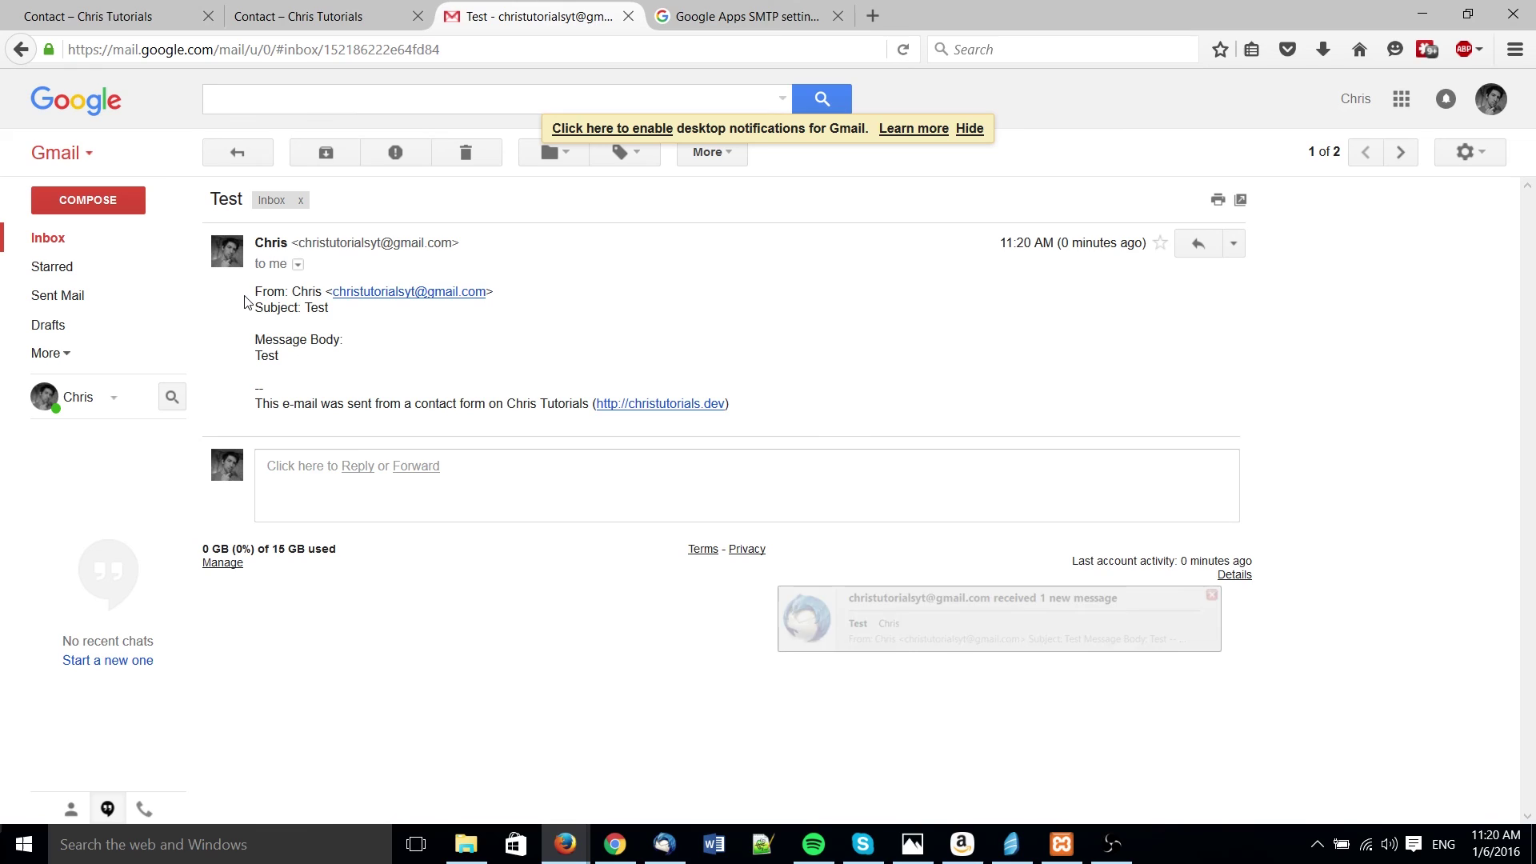